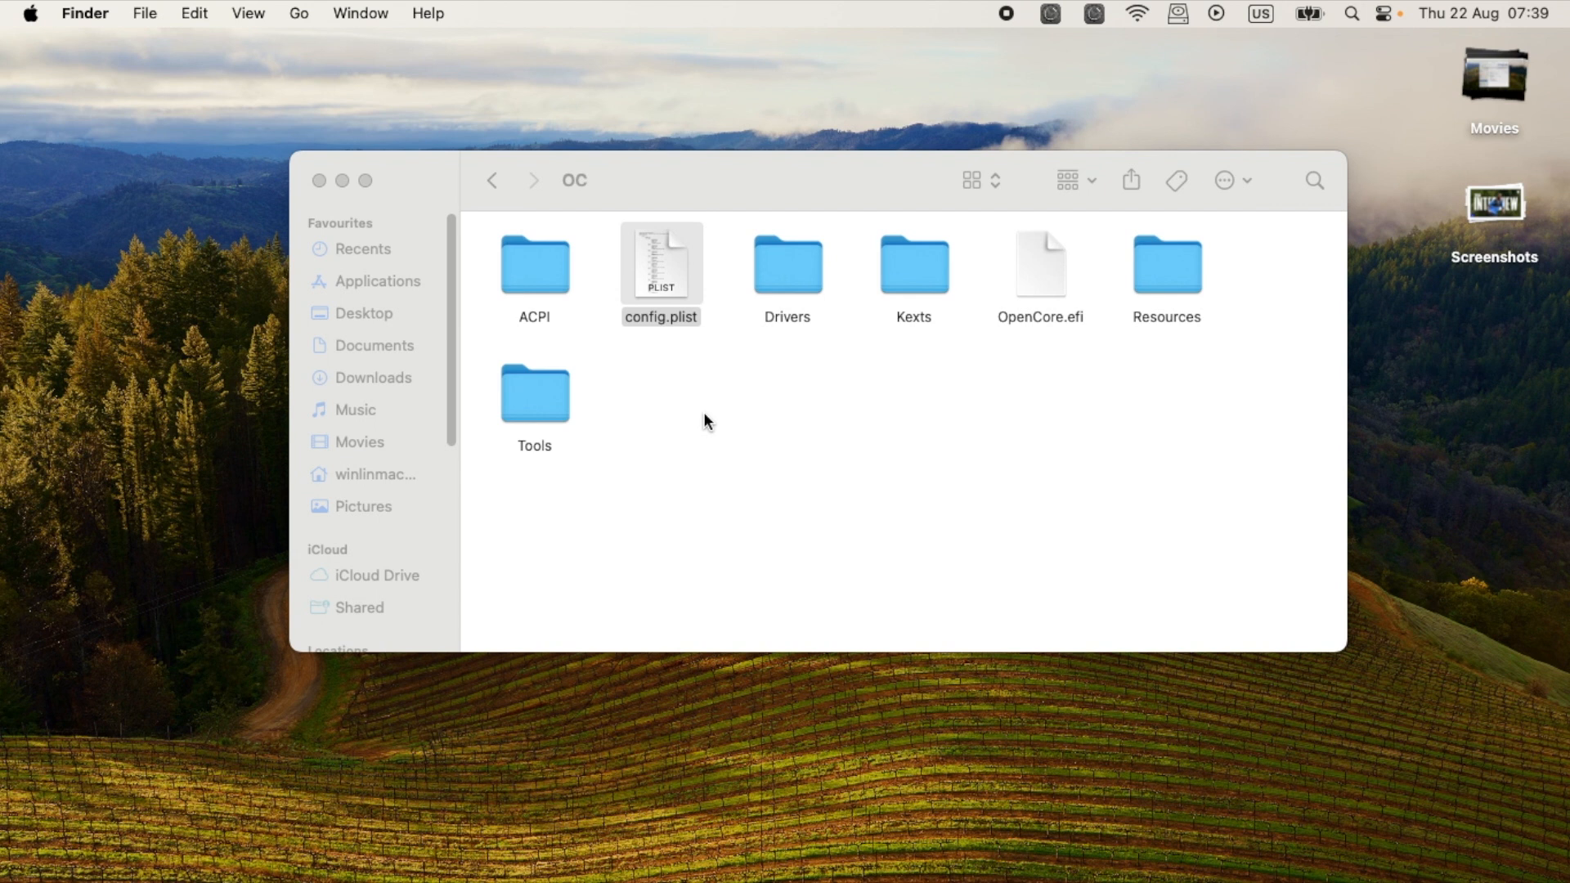
Check the EFI partition's mount status in ESP Mounter Pro and close it.
left_click(704, 413)
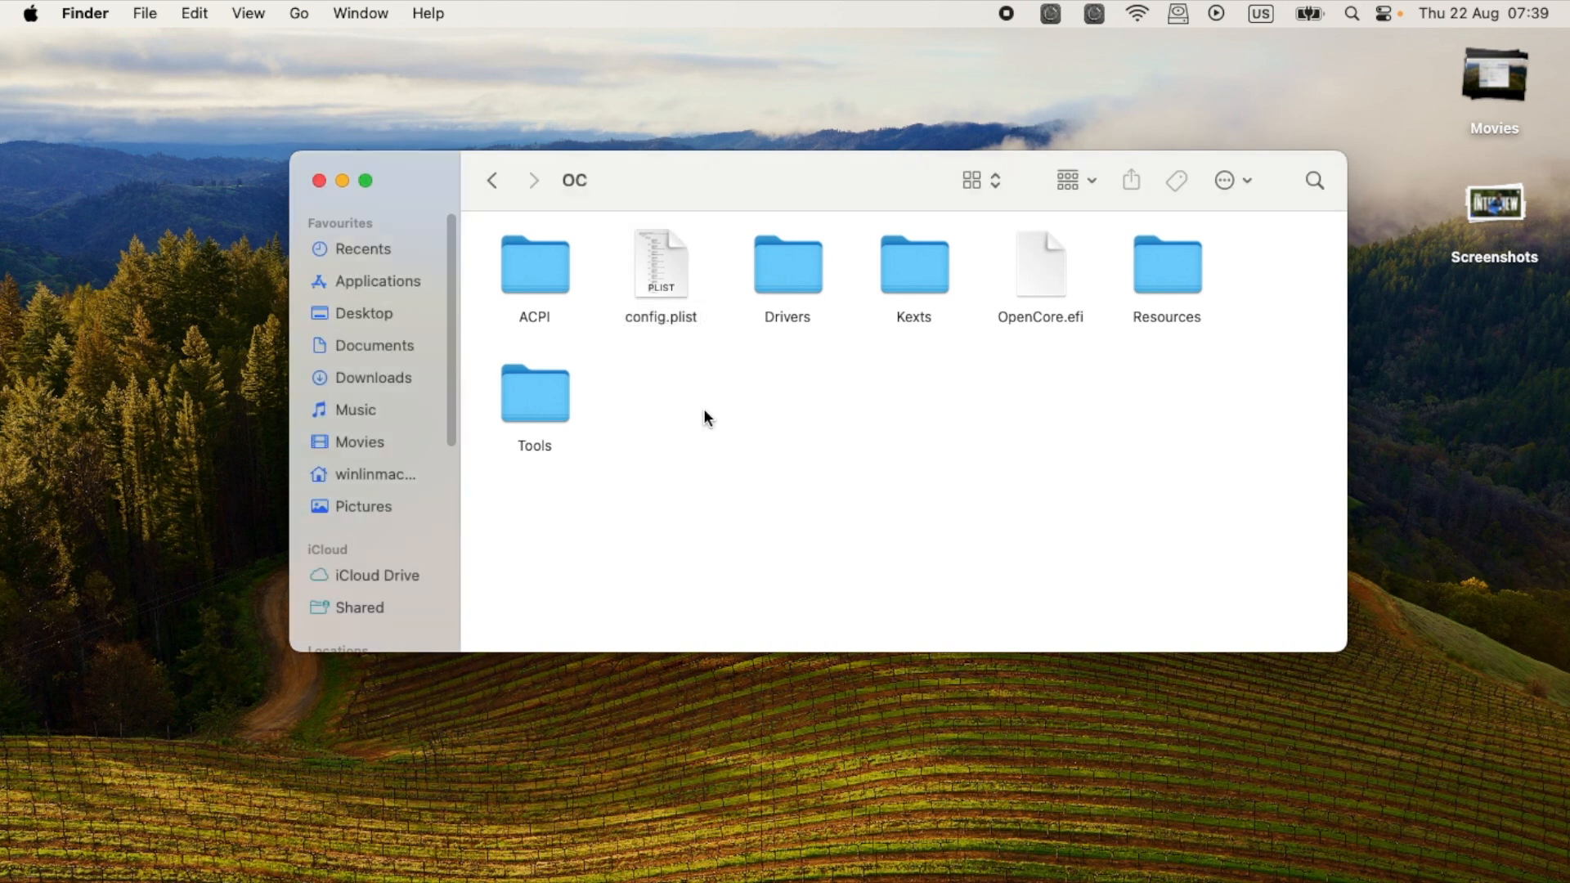
left_click(1179, 14)
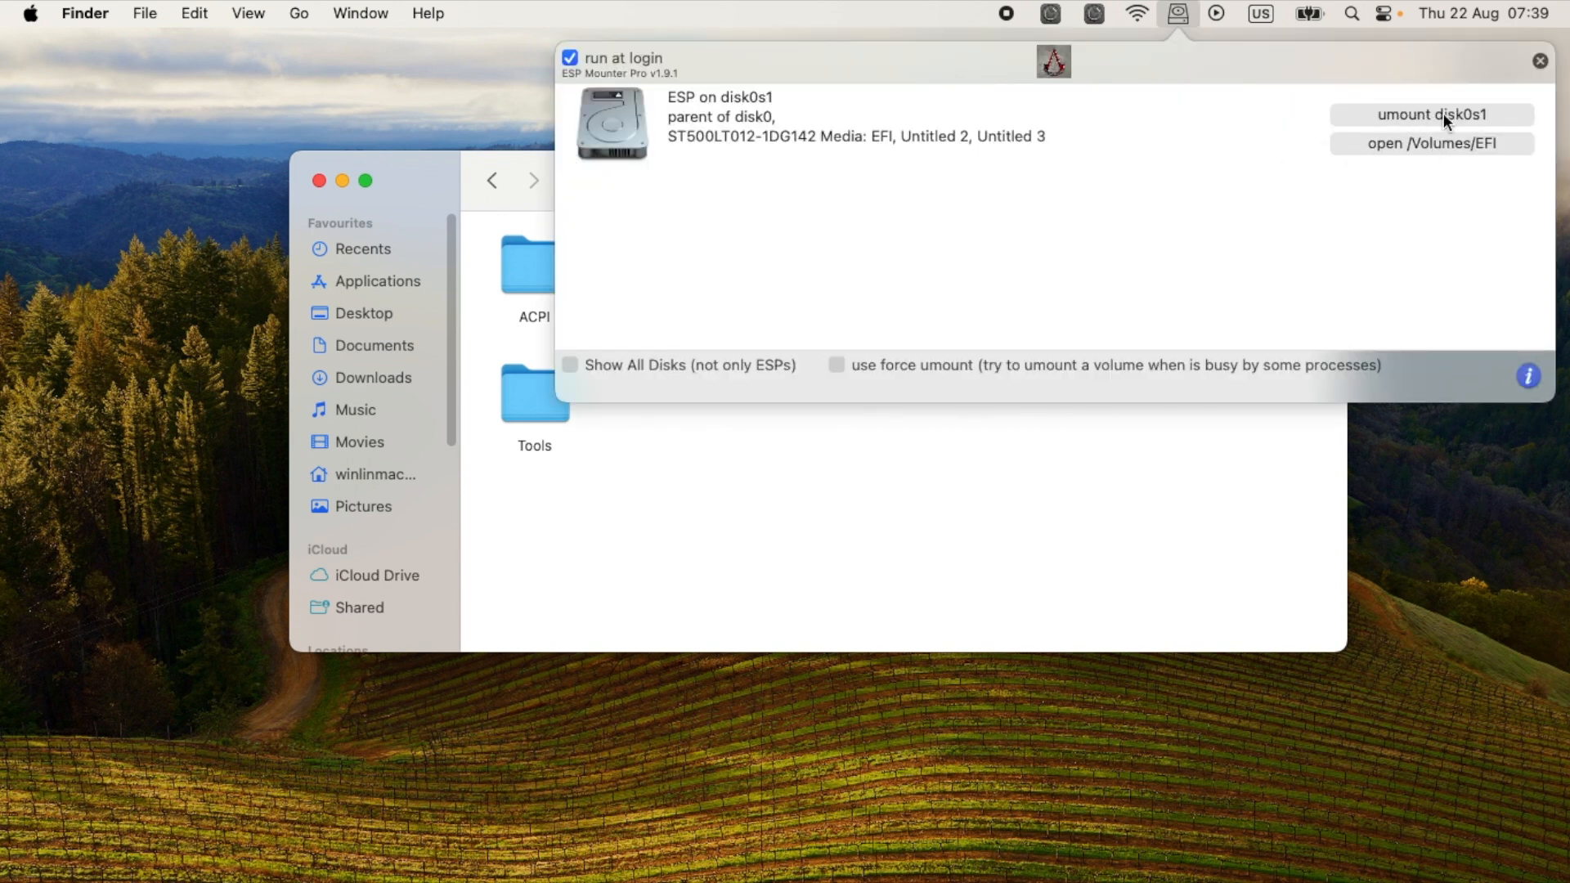
left_click(1539, 61)
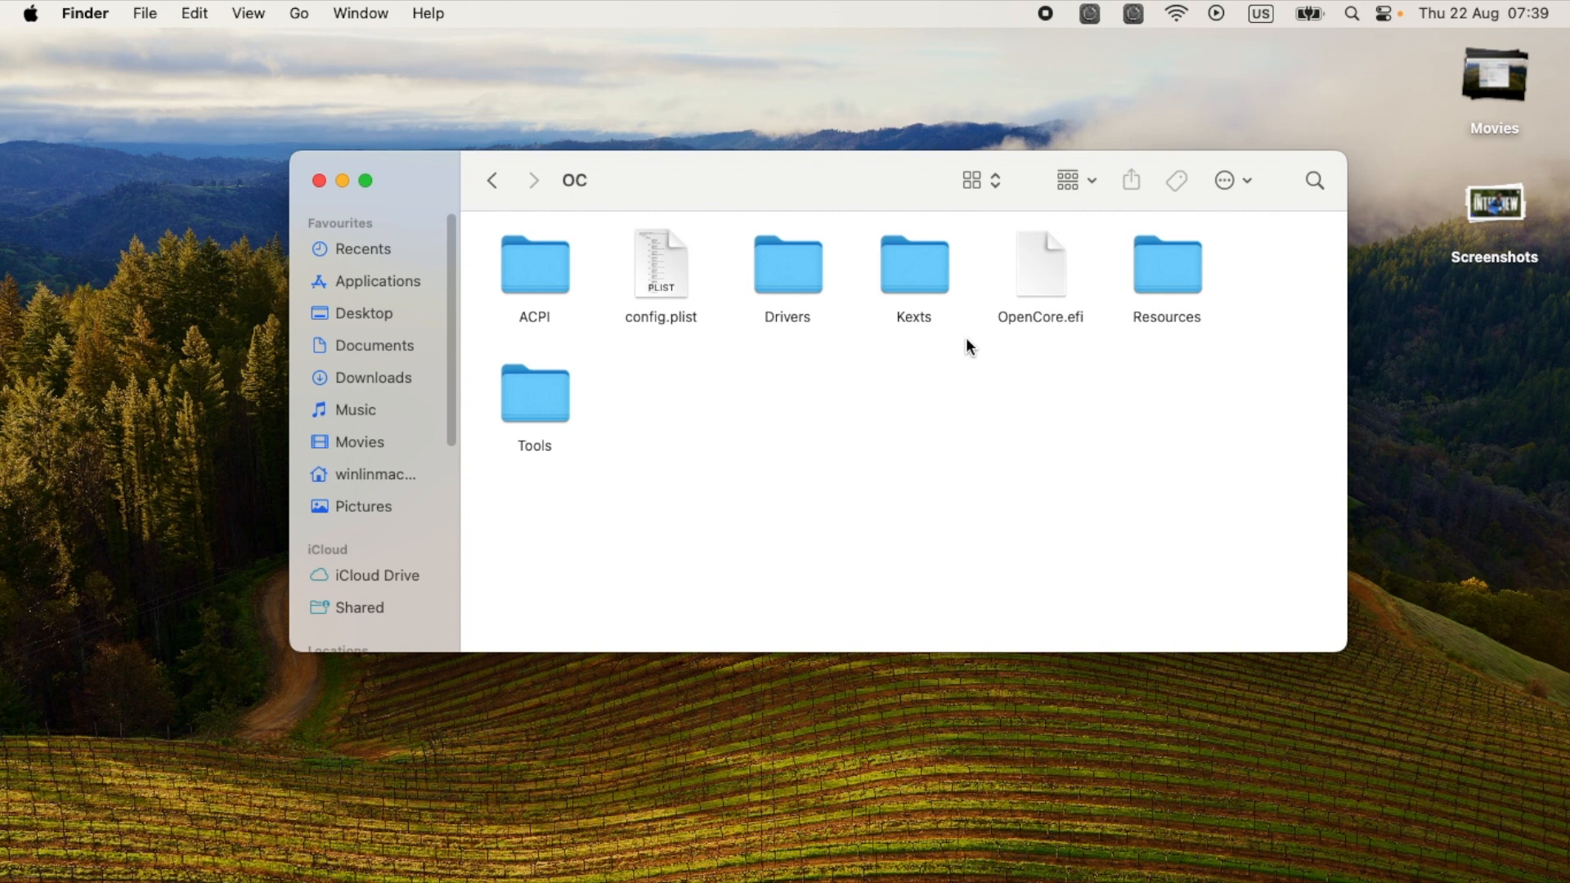
Open config.plist from the OC folder in OpenCore Configurator and dismiss the validator report.
left_click_drag(740, 169, 687, 232)
left_click(576, 309)
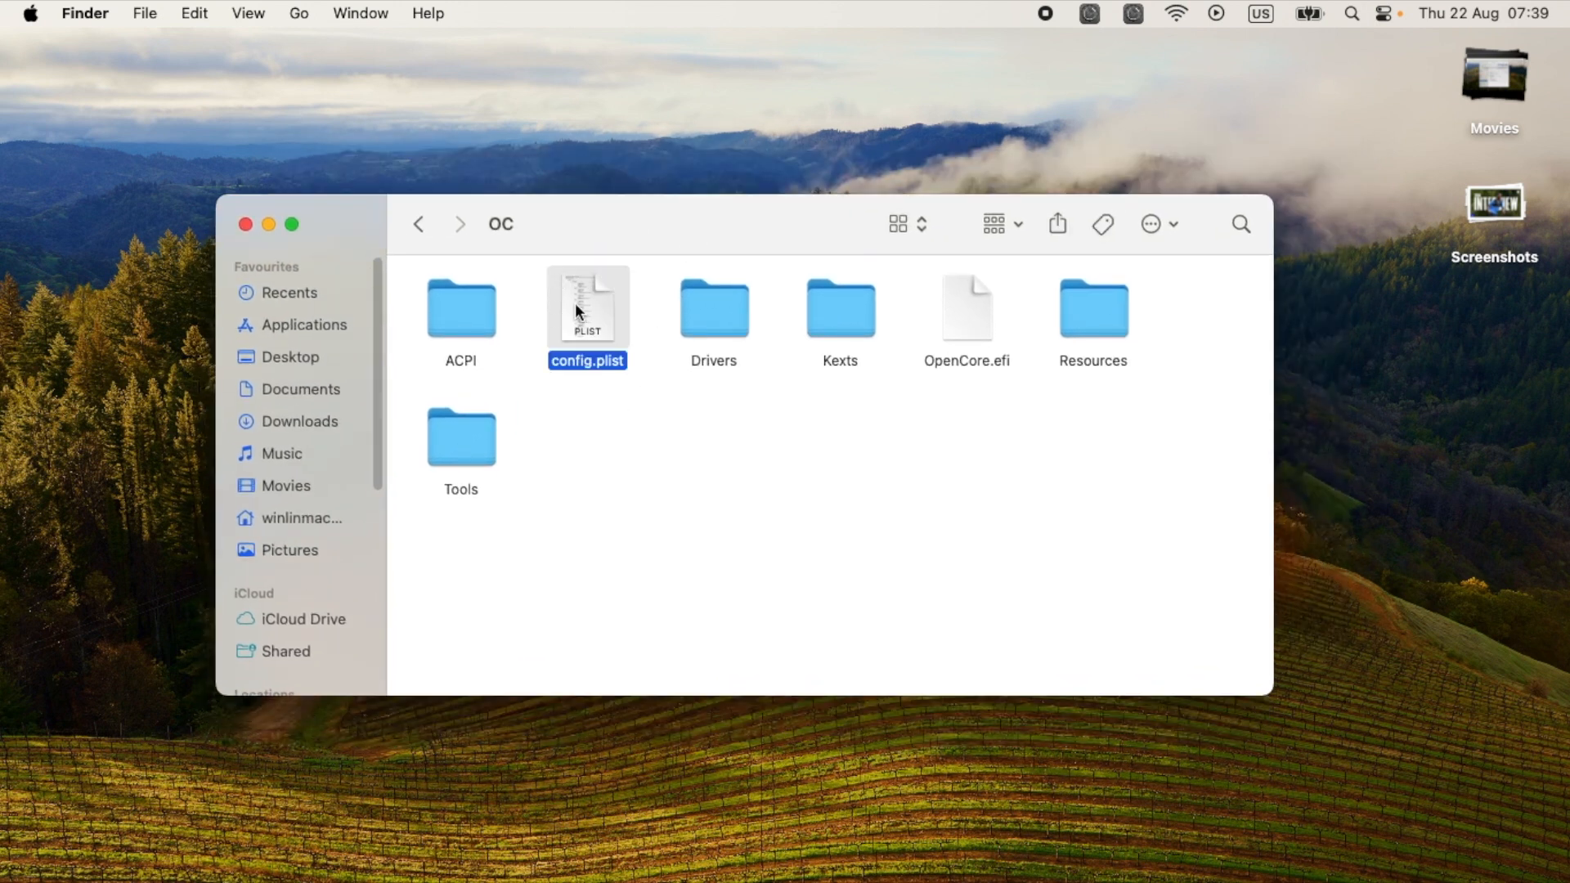
right_click(575, 304)
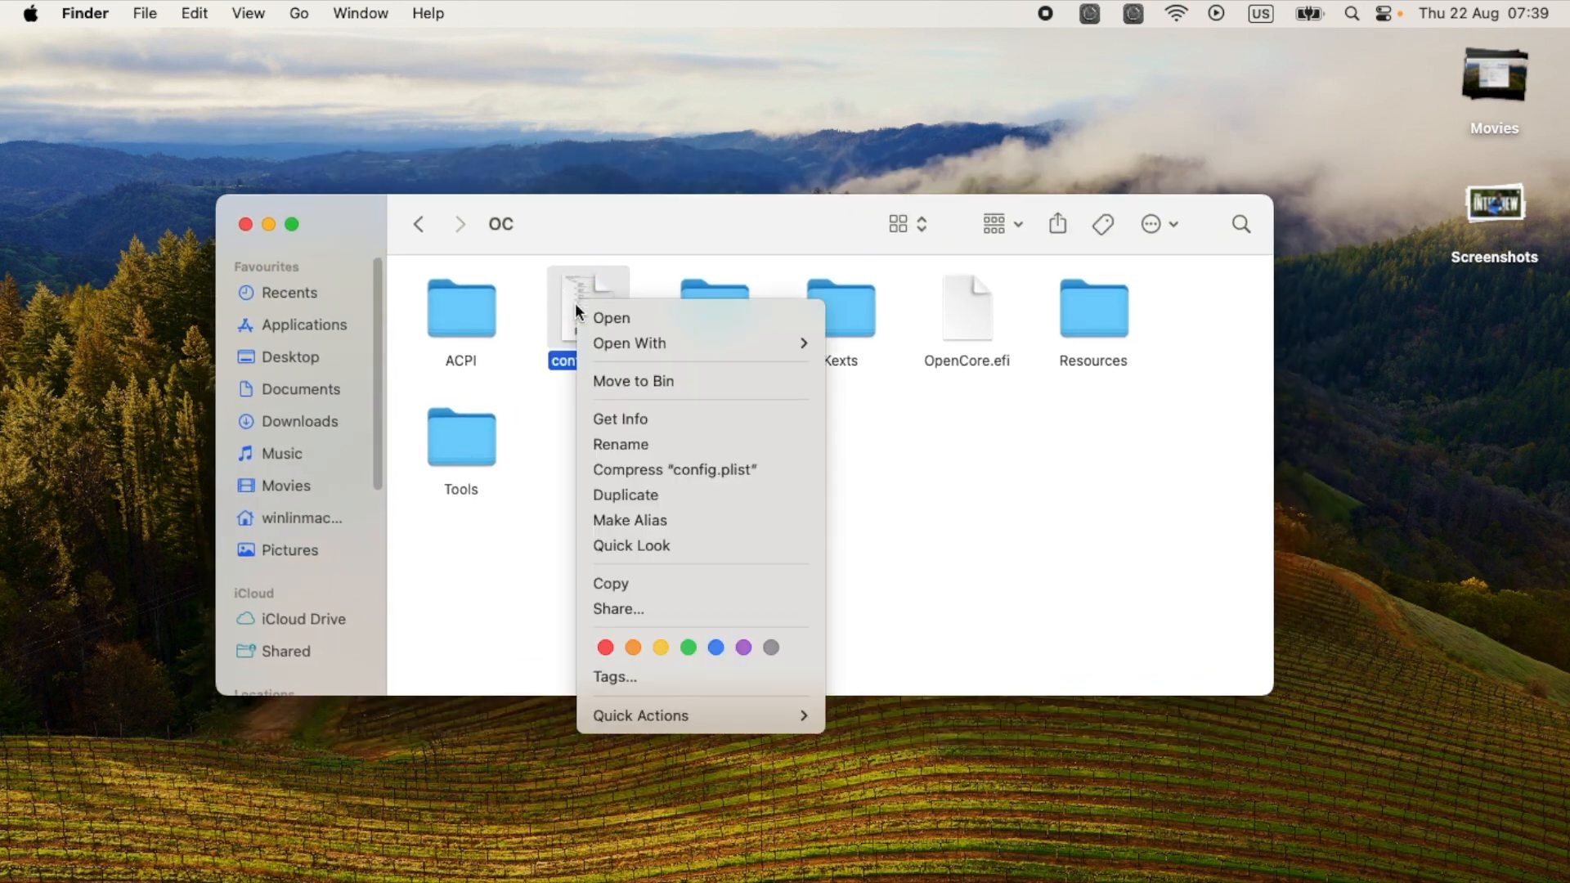
mouse_move(812, 344)
left_click(906, 341)
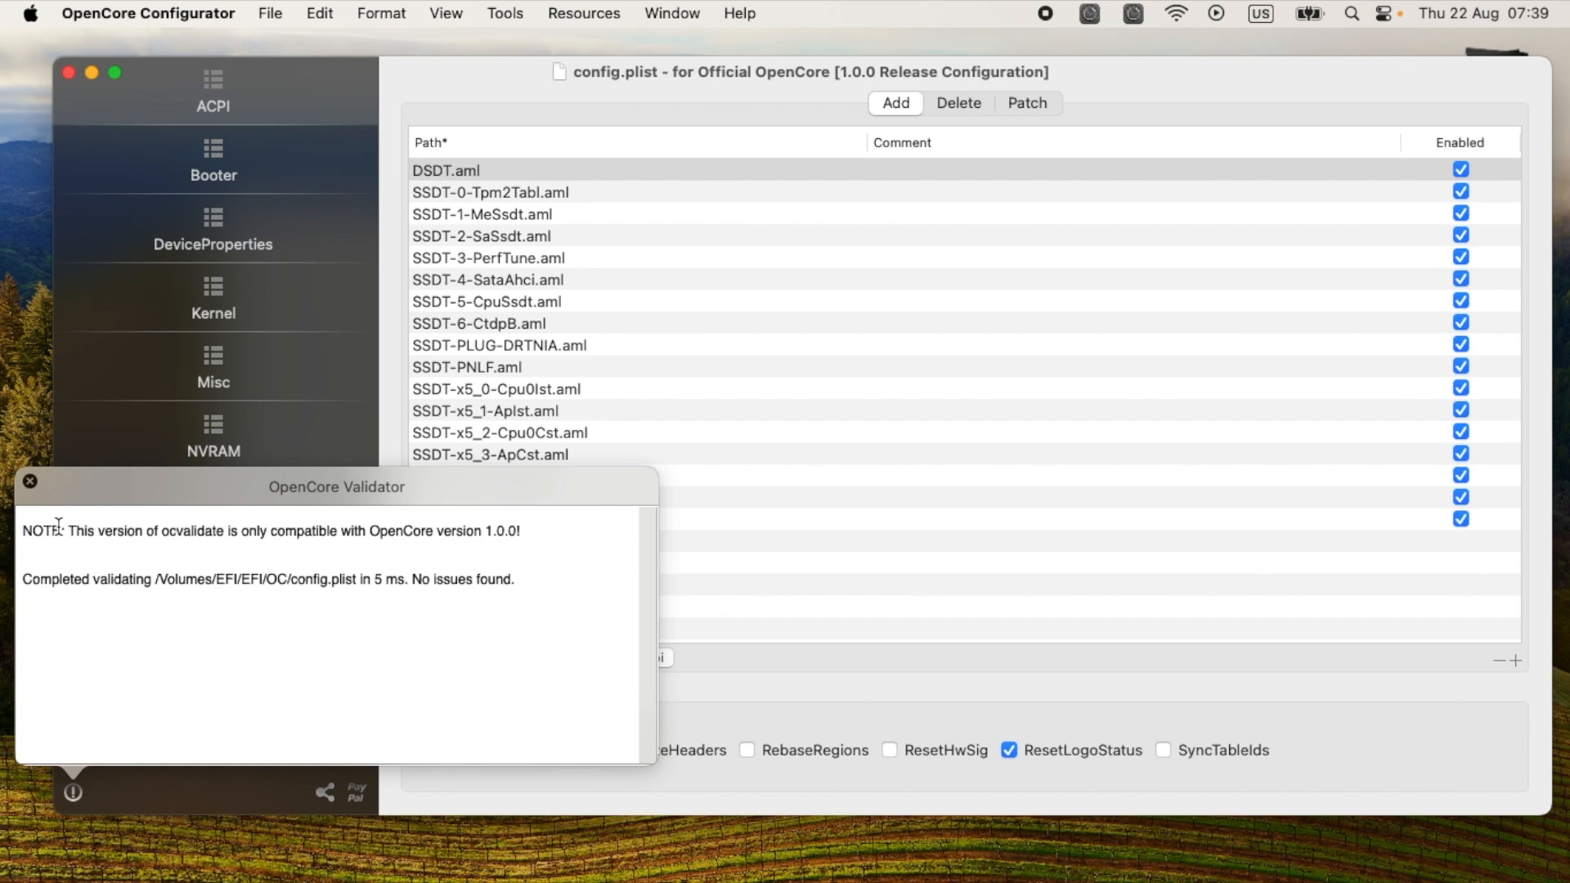
left_click(30, 481)
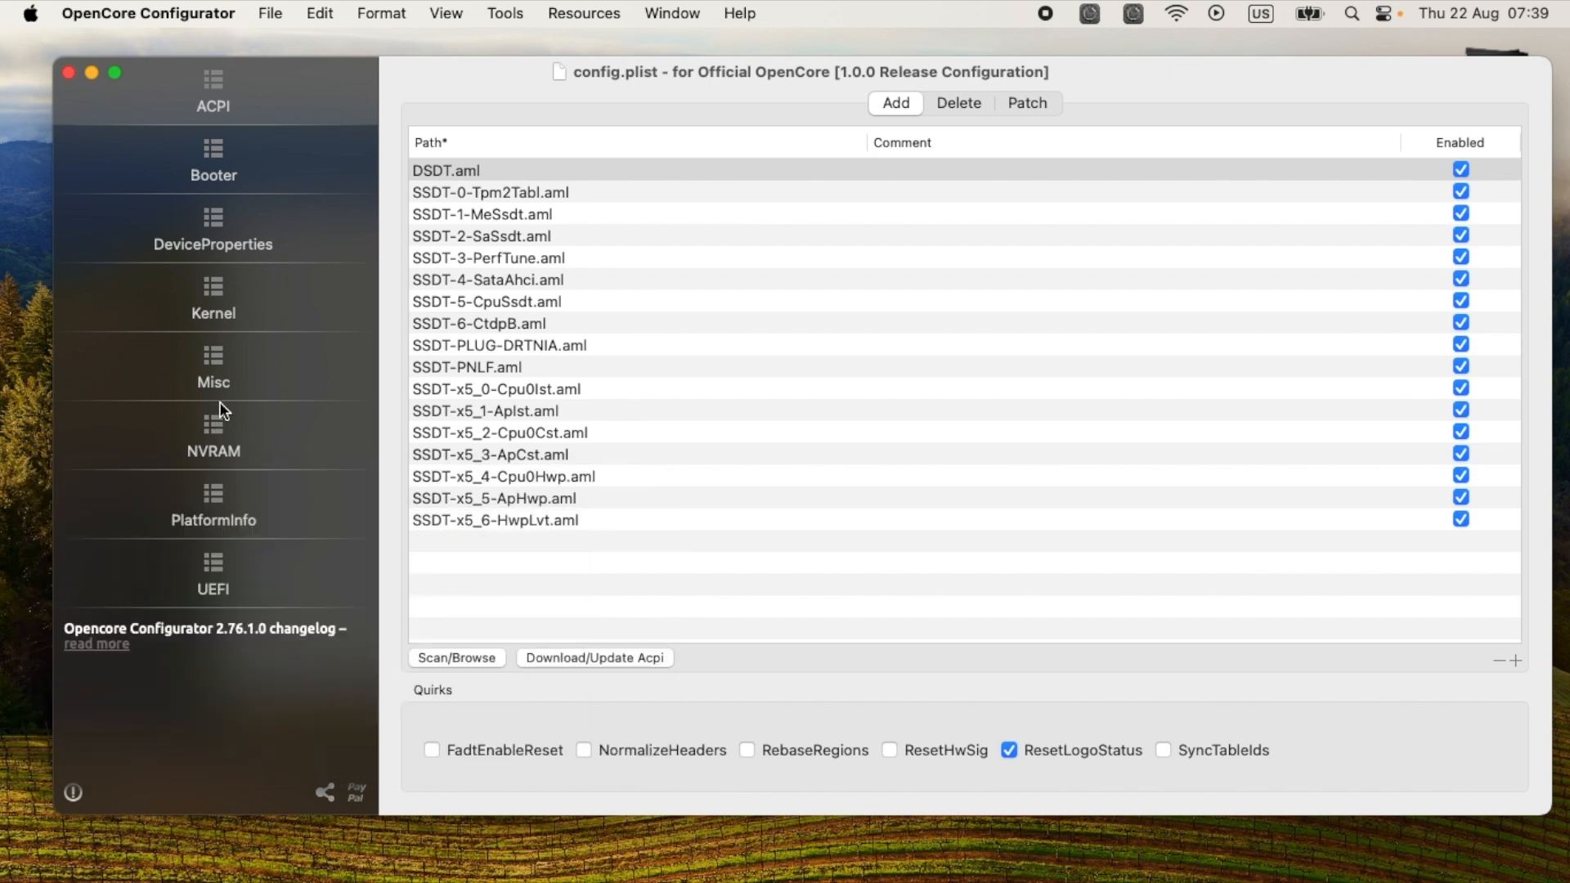
Open the Kexts Installer from the Kernel section to download or update kexts.
left_click(212, 288)
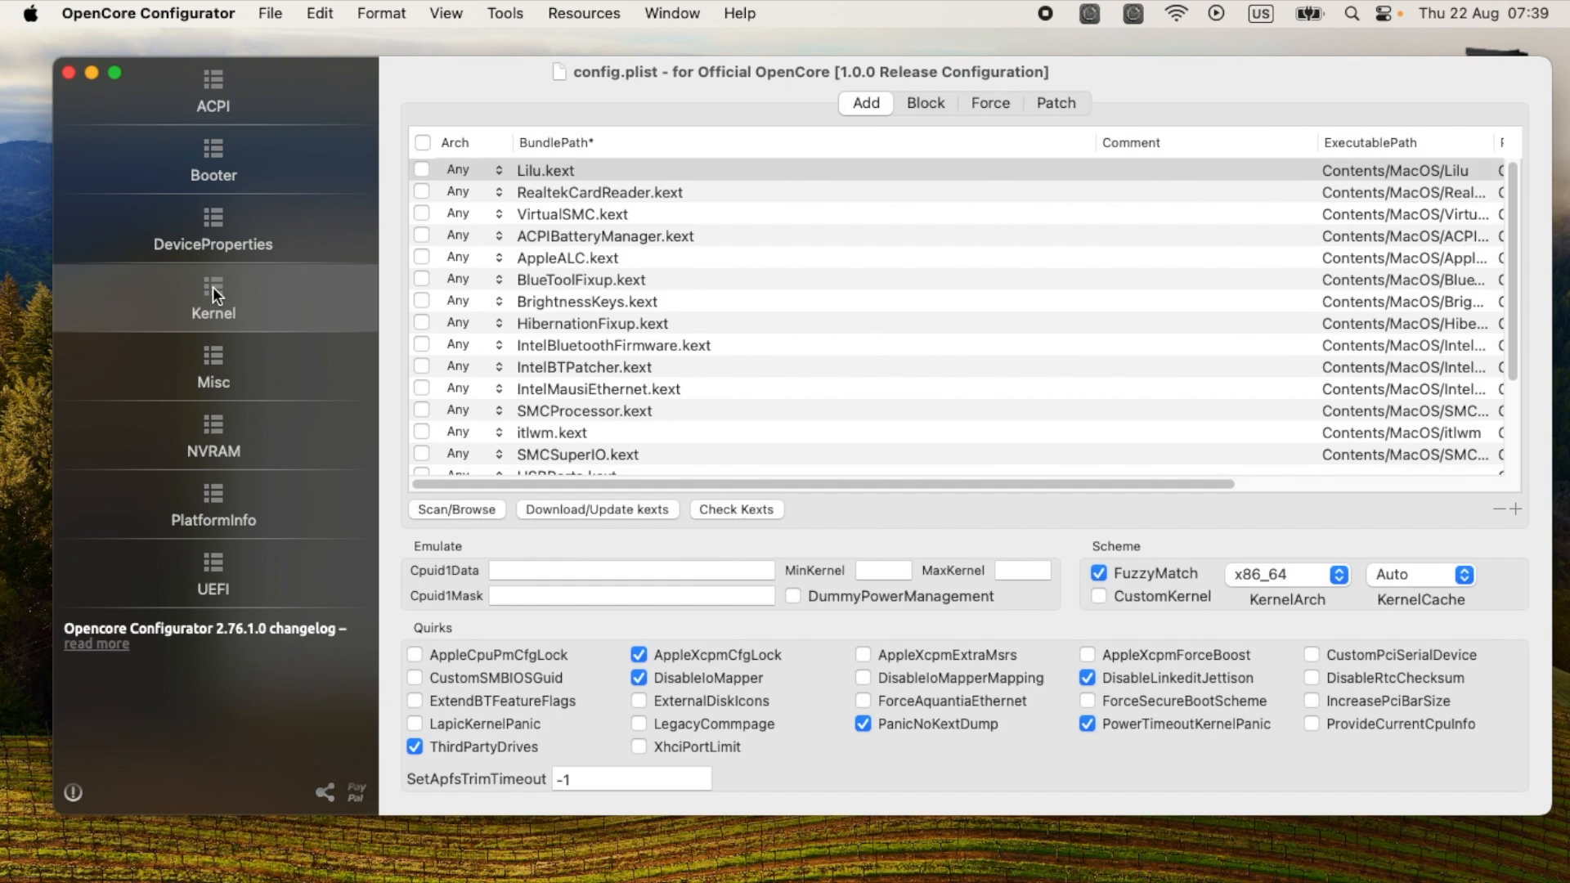
left_click(612, 515)
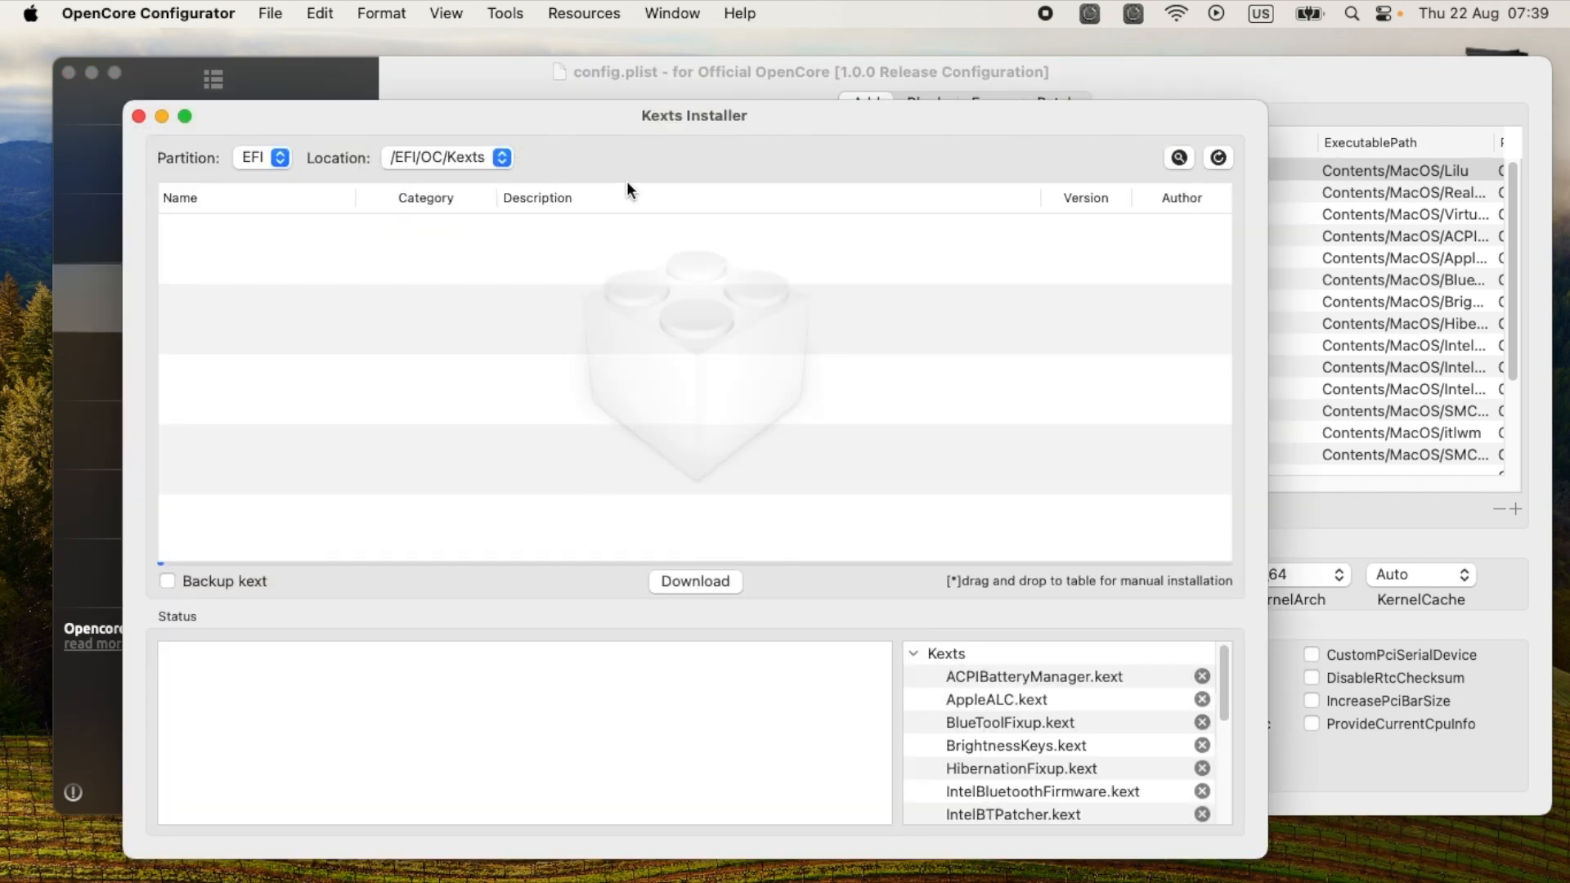
left_click_drag(592, 125, 612, 99)
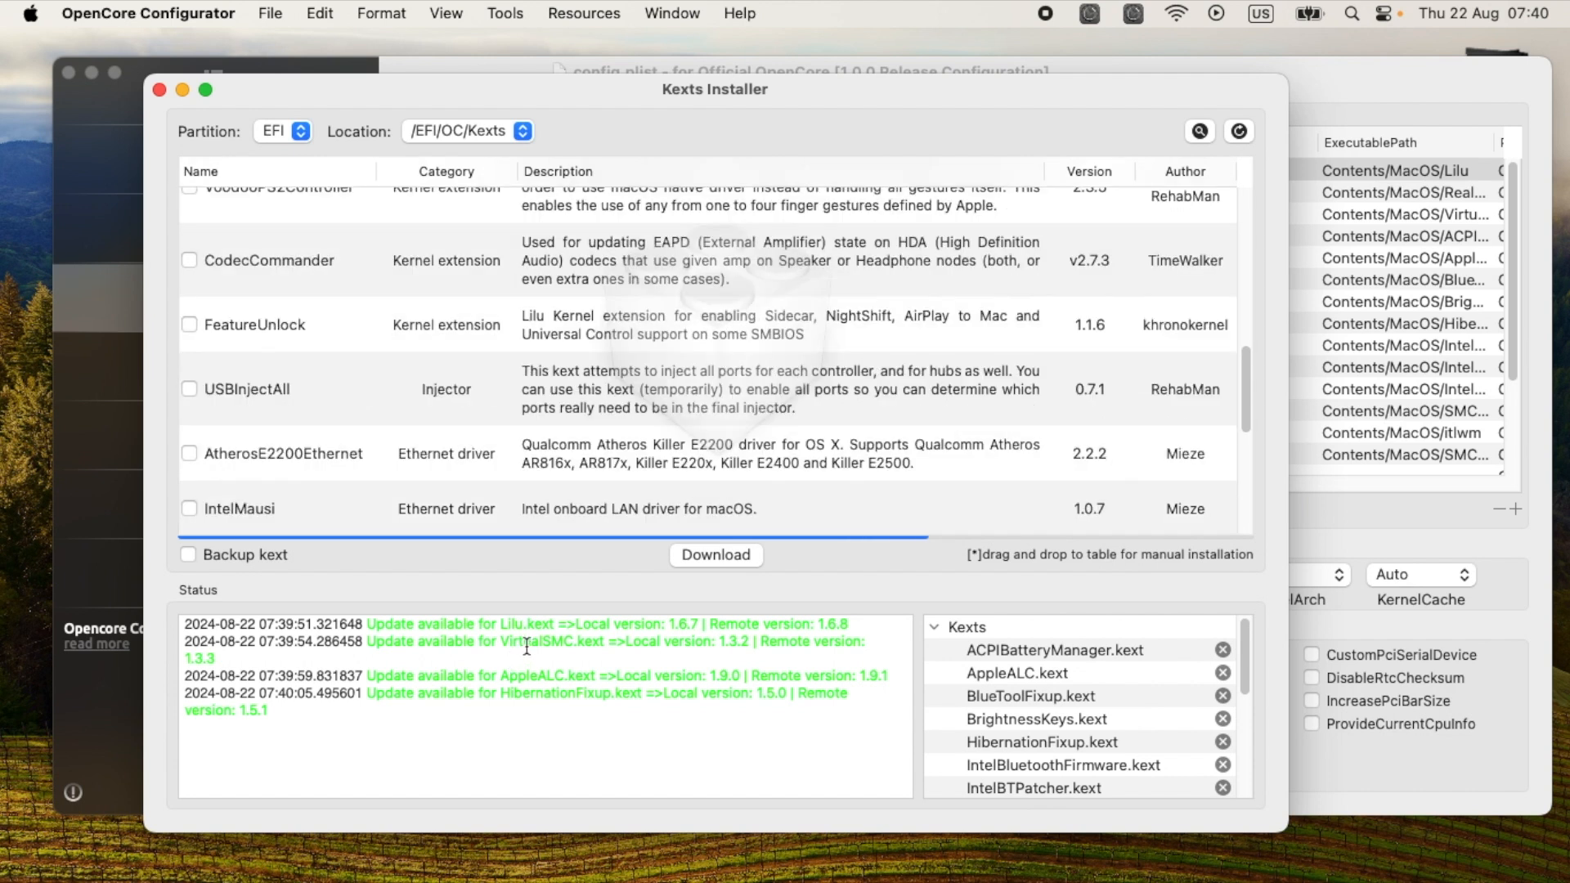
Examine the kext list for available updates and check the target partition and location options.
scroll(599, 417, "up", 5)
scroll(598, 412, "up", 5)
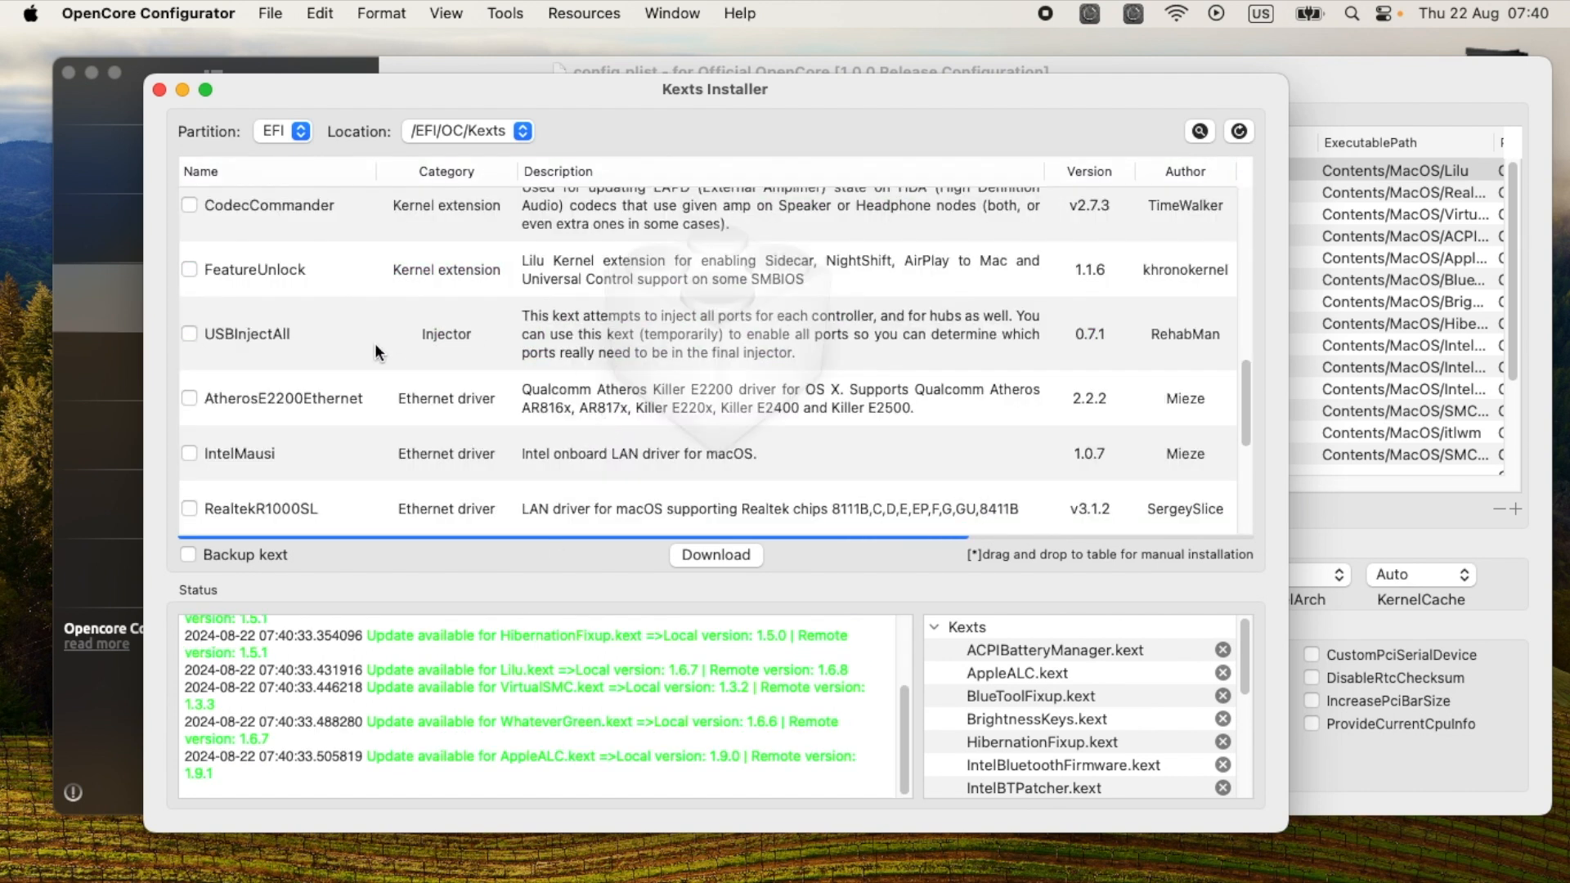
scroll(388, 379, "up", 8)
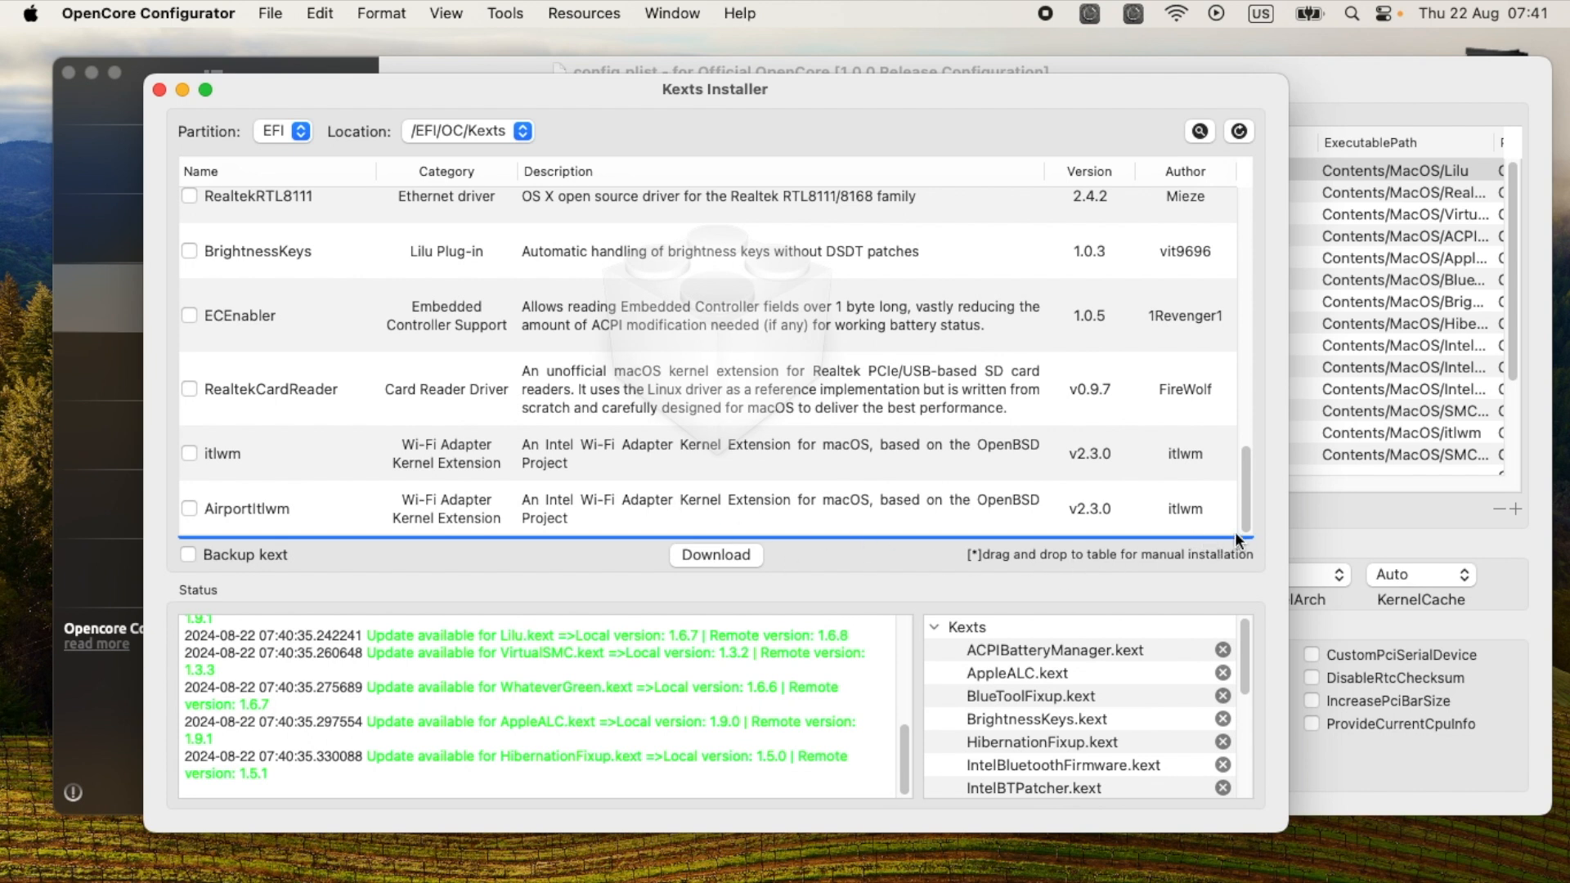
left_click_drag(1248, 480, 1249, 231)
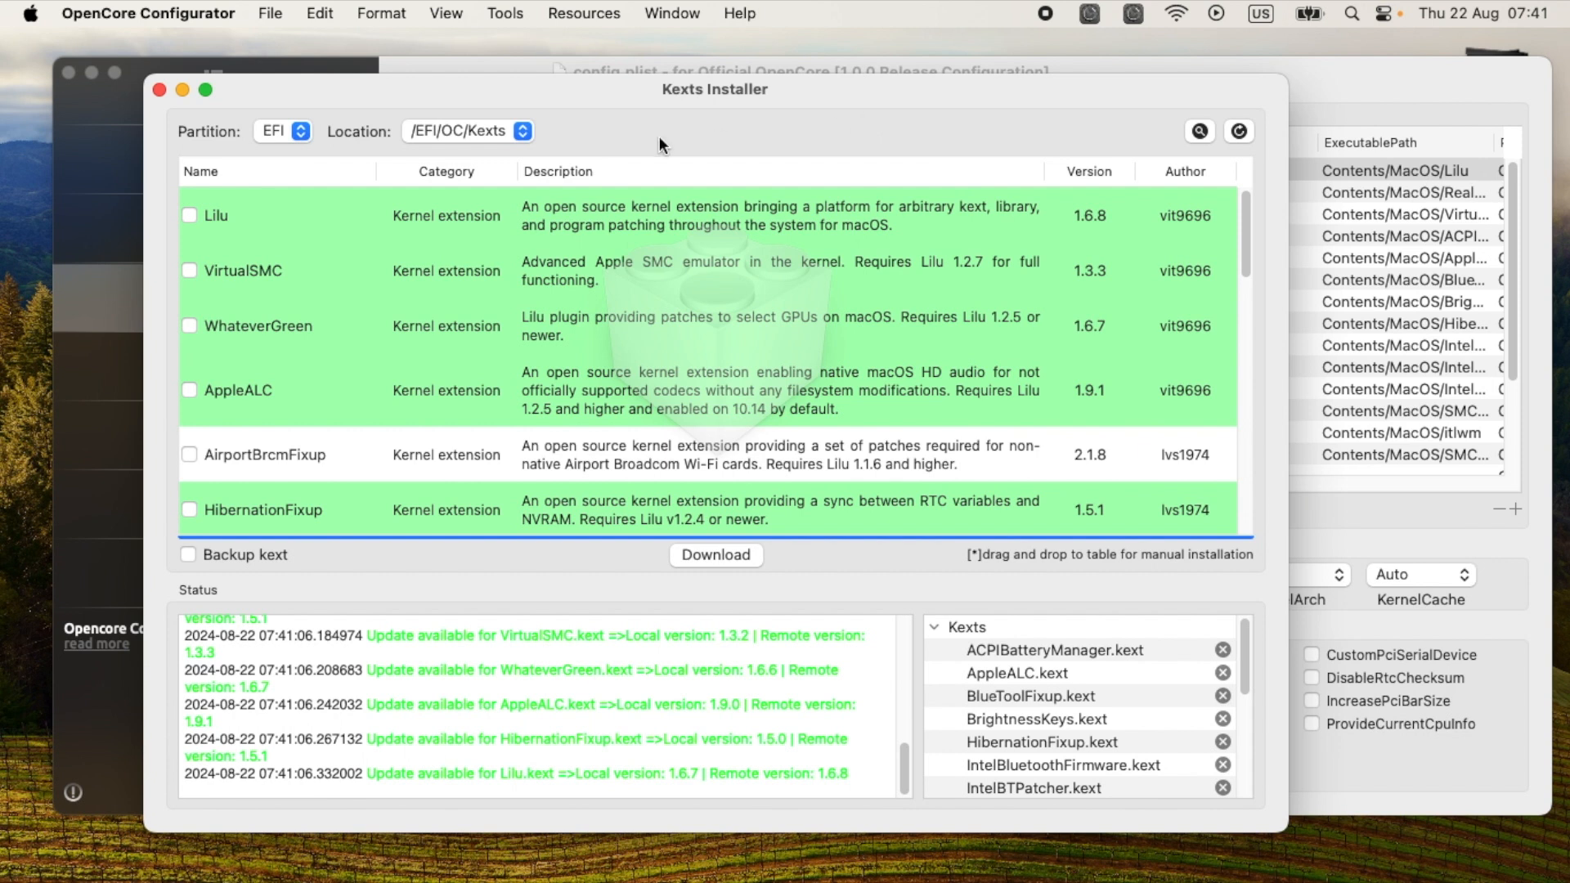
left_click(518, 130)
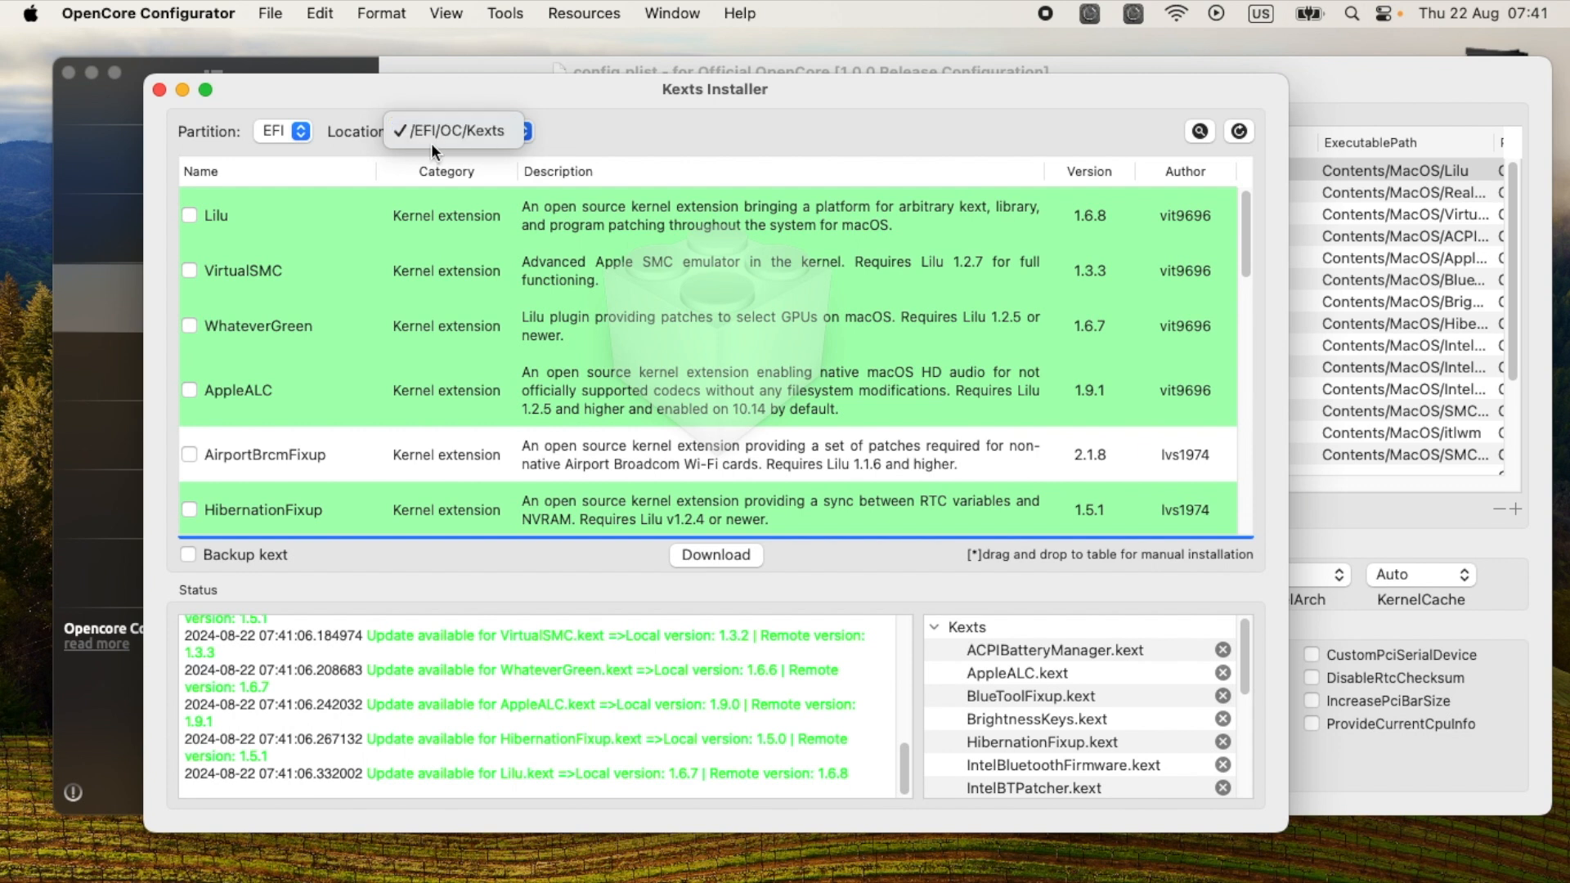
left_click(574, 131)
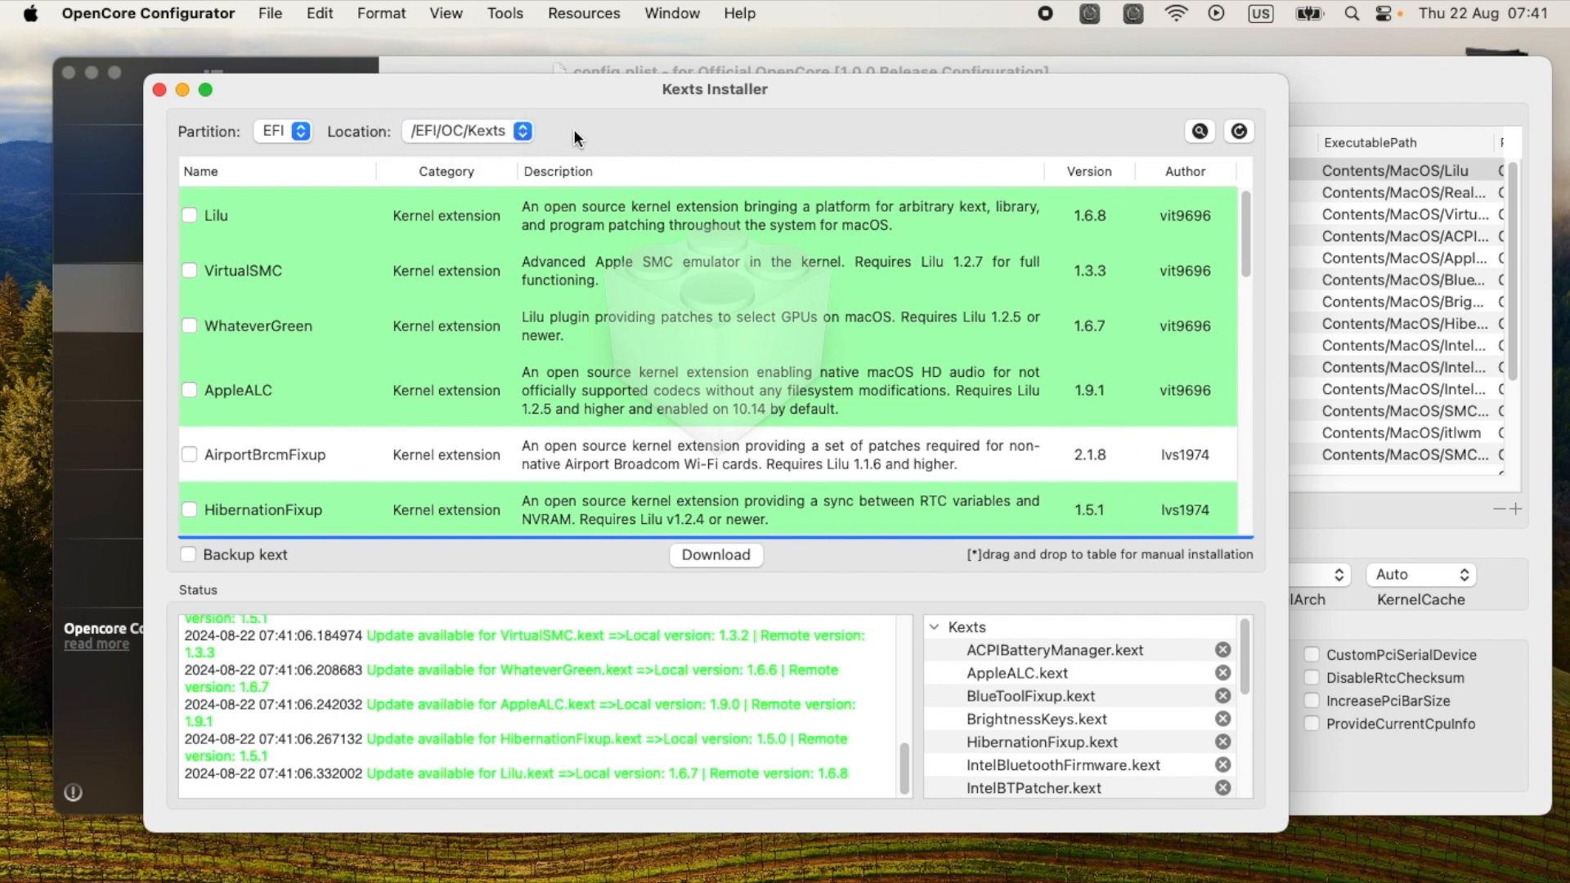
left_click(302, 132)
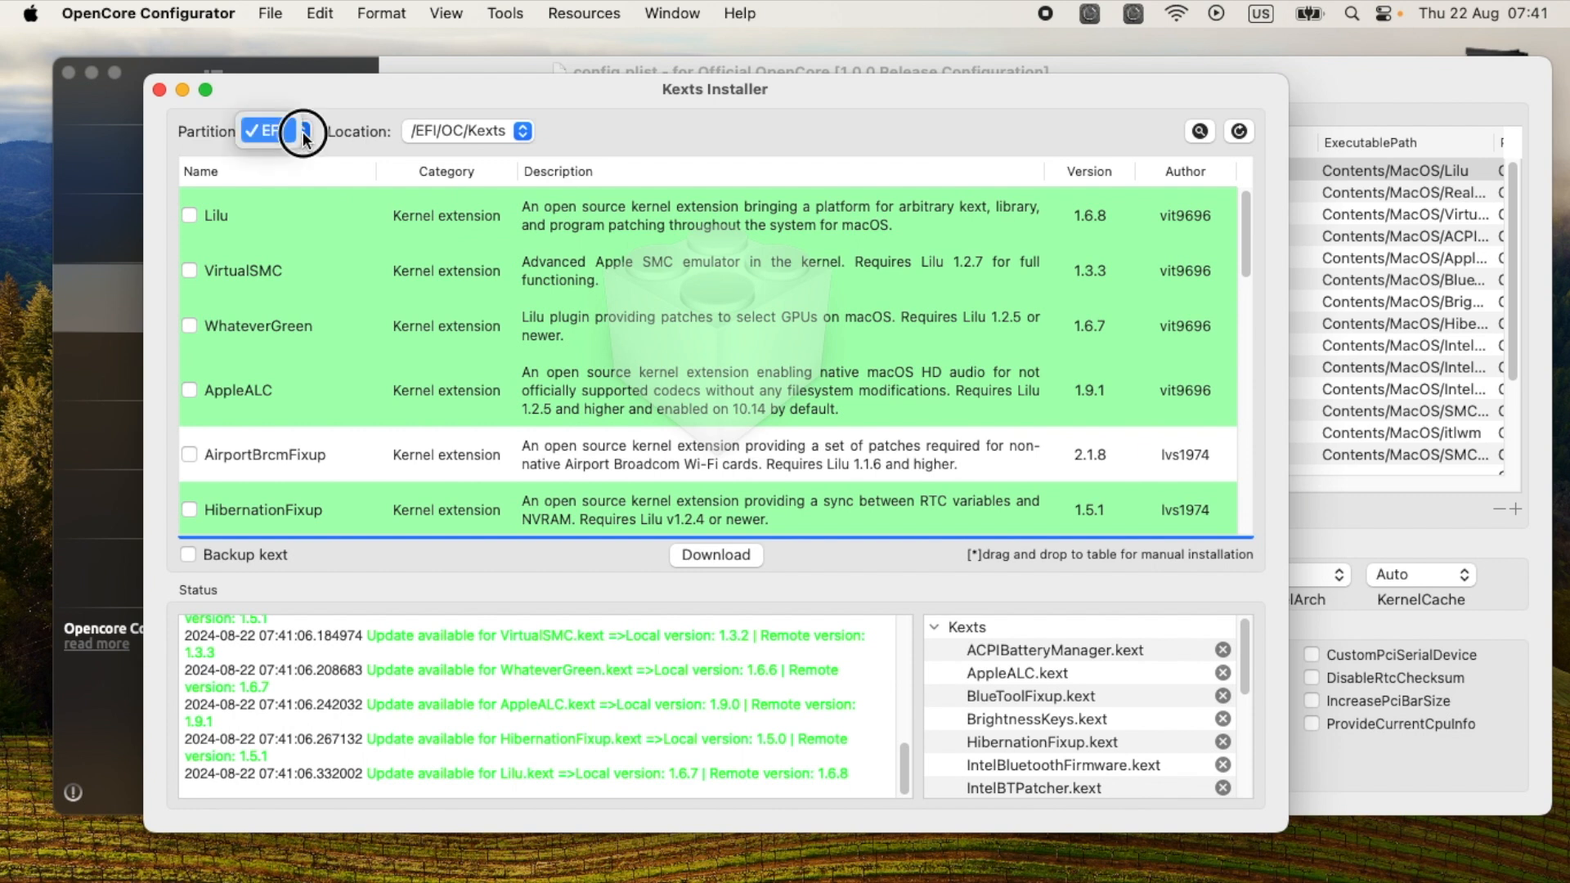
left_click(314, 130)
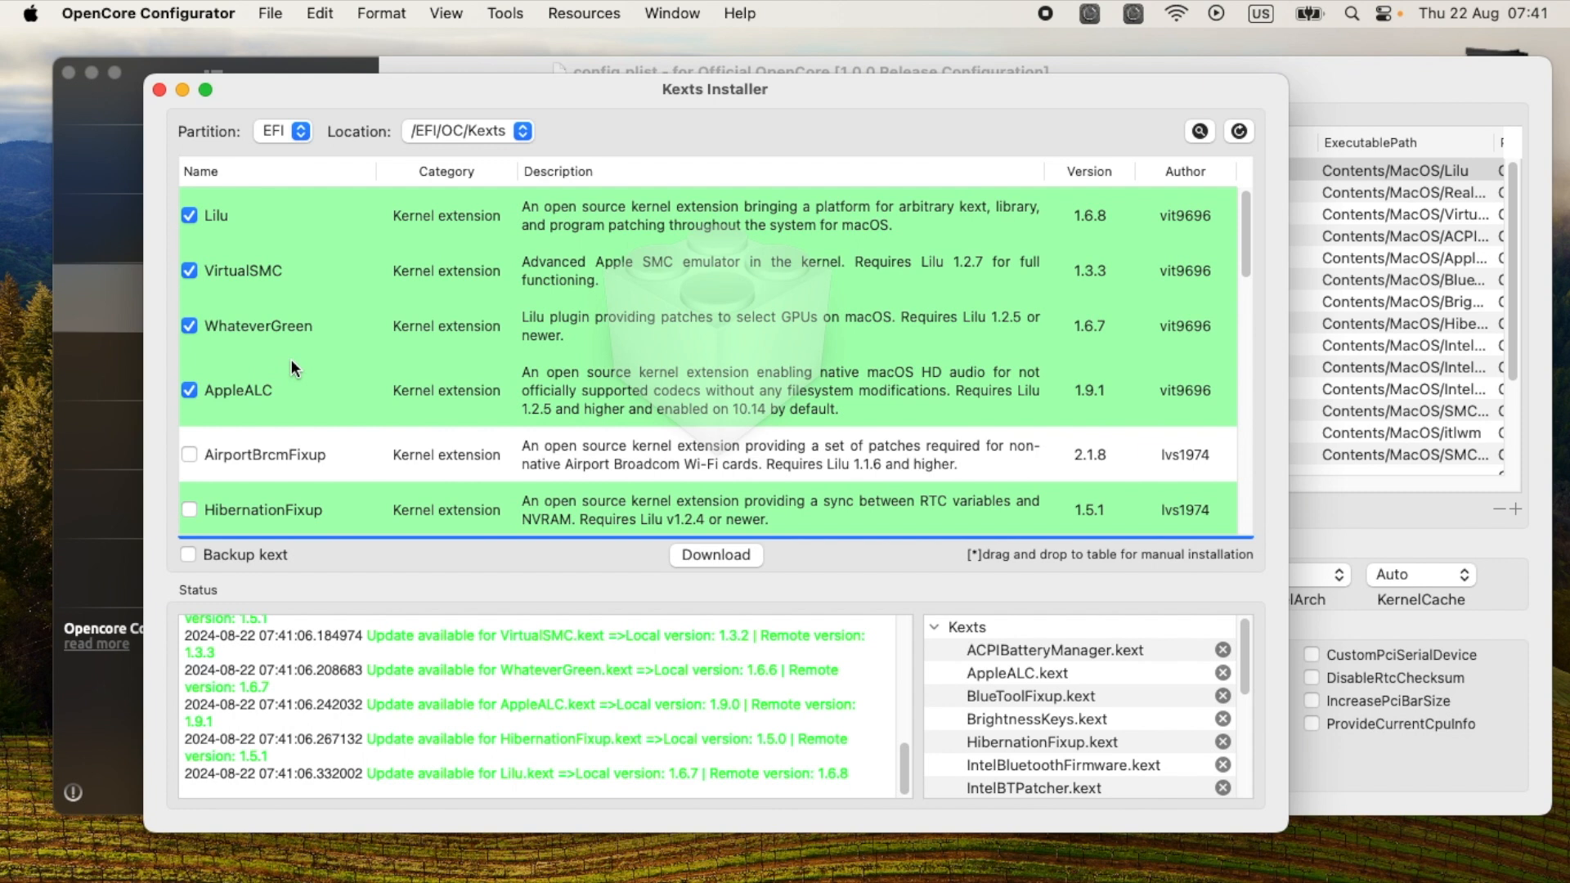
Select Lilu, VirtualSMC, WhateverGreen, AppleALC and HibernationFixup, and download their updates to /EFI/OC/Kexts.
scroll(292, 361, "down", 10)
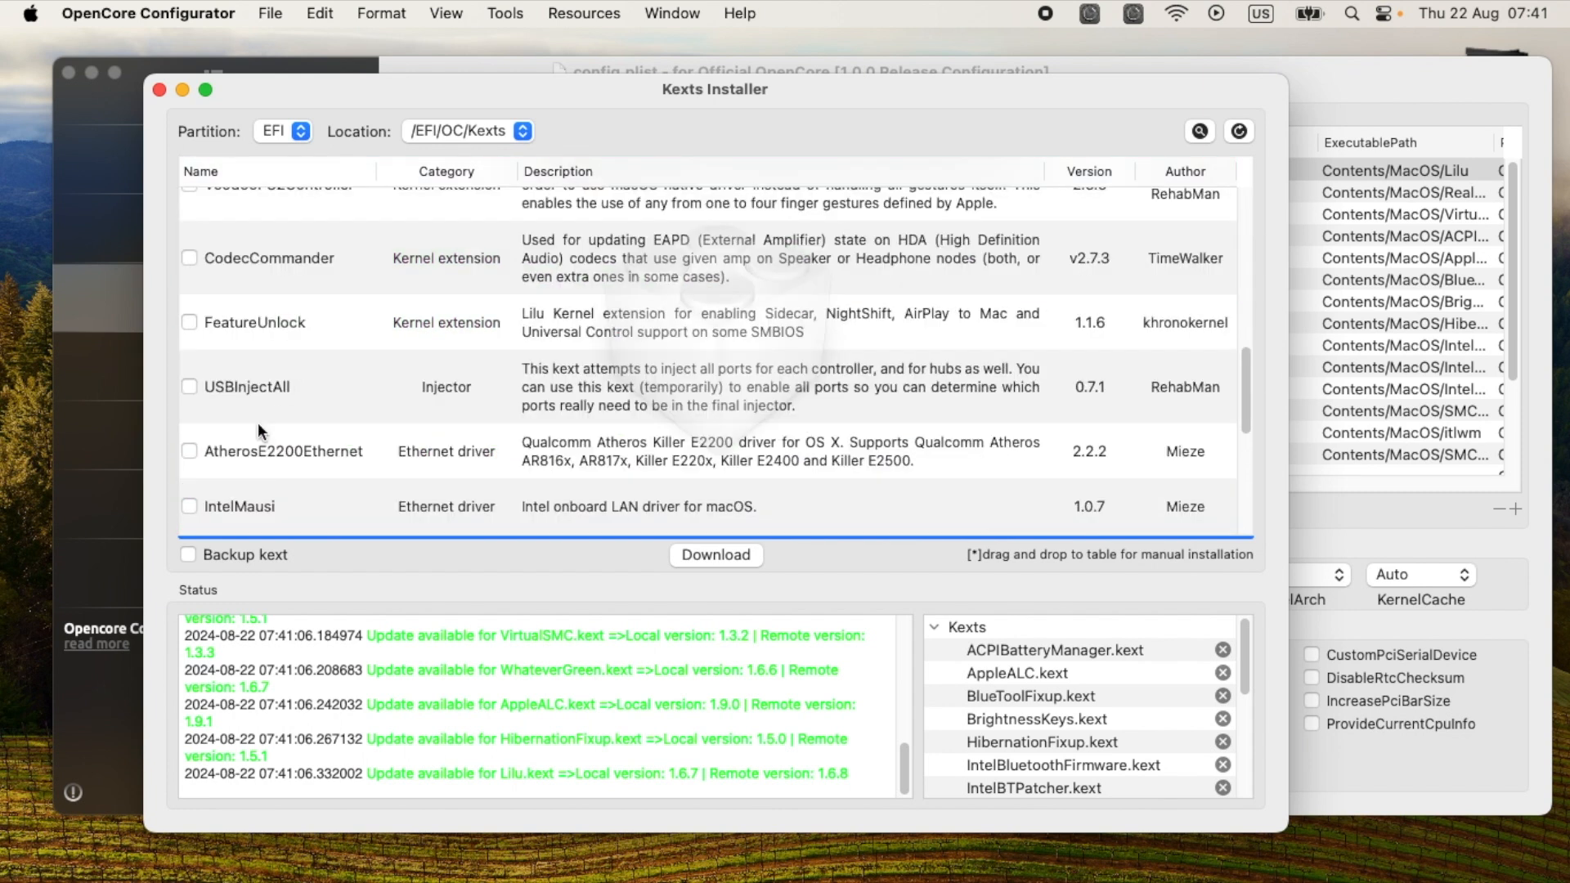
scroll(256, 352, "up", 5)
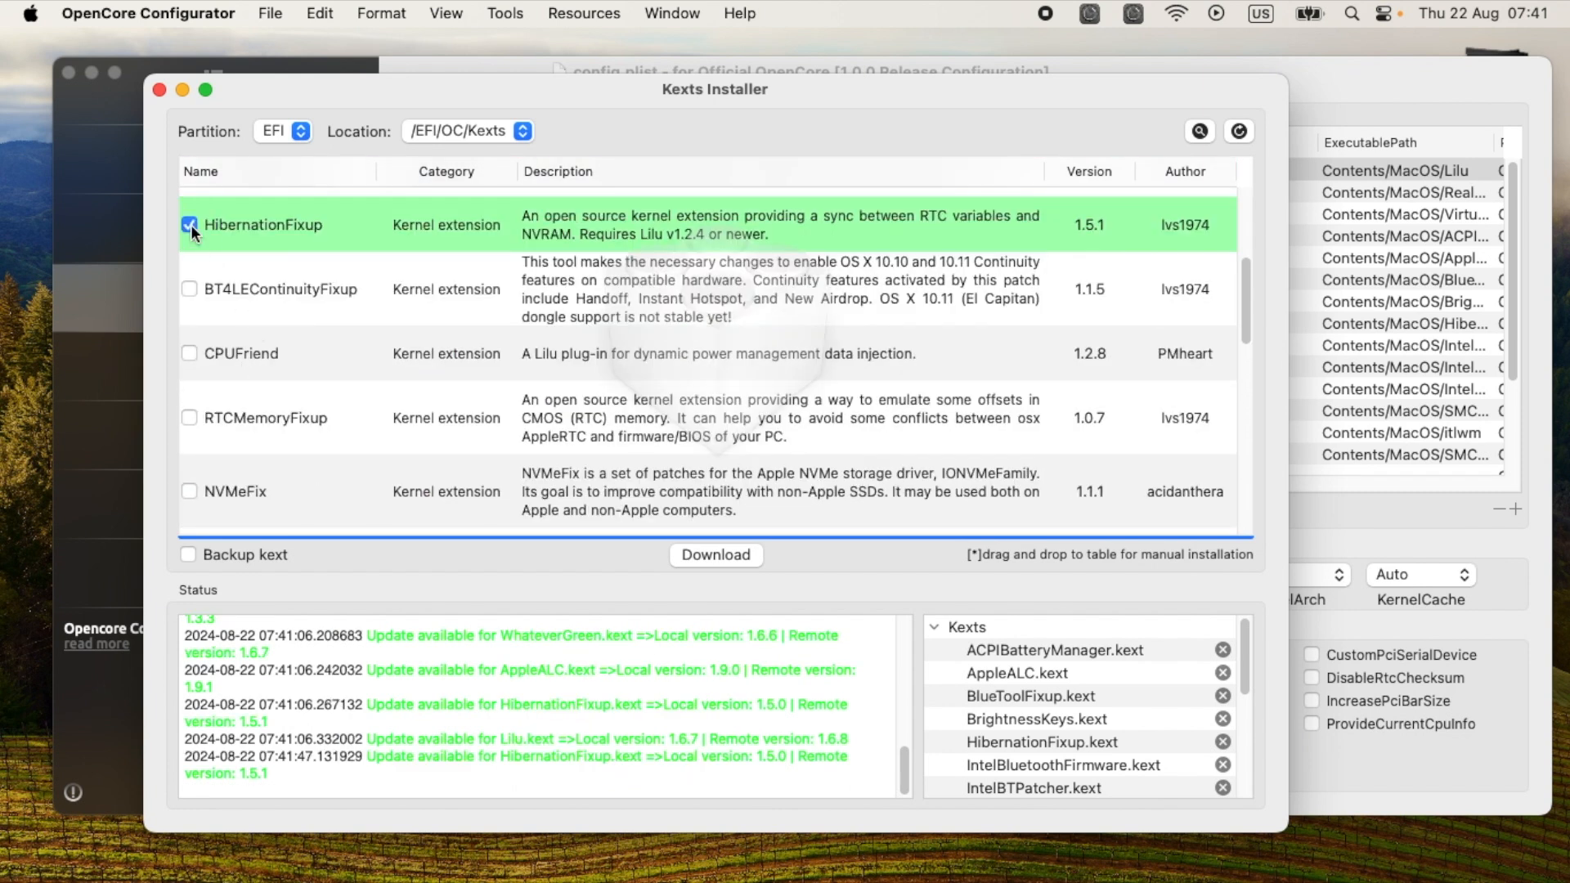
scroll(353, 309, "up", 5)
scroll(345, 324, "down", 10)
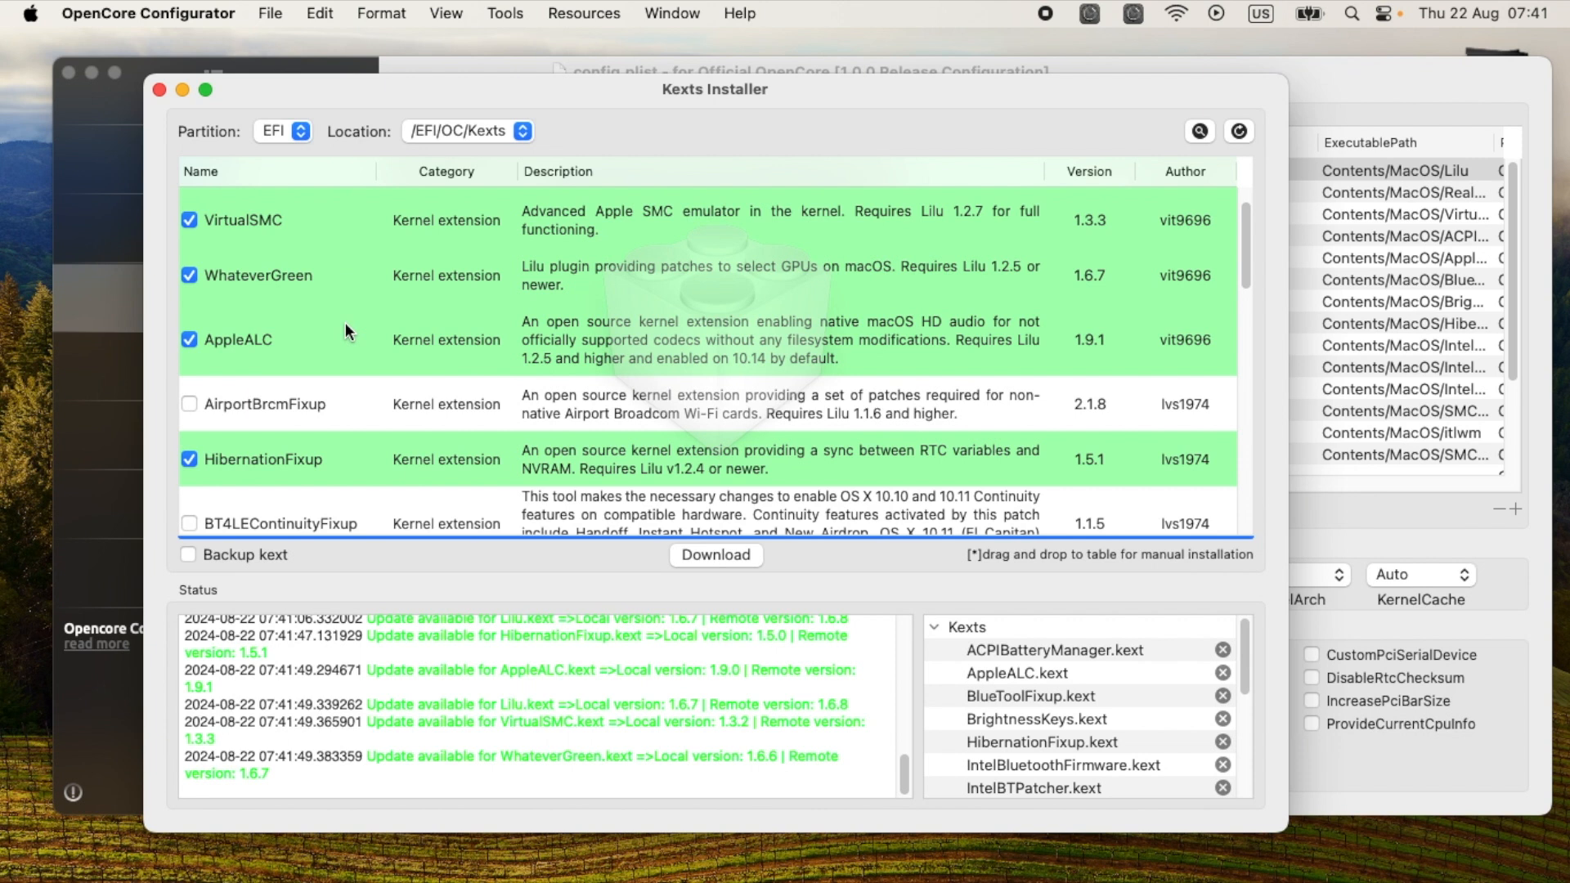
scroll(345, 322, "down", 5)
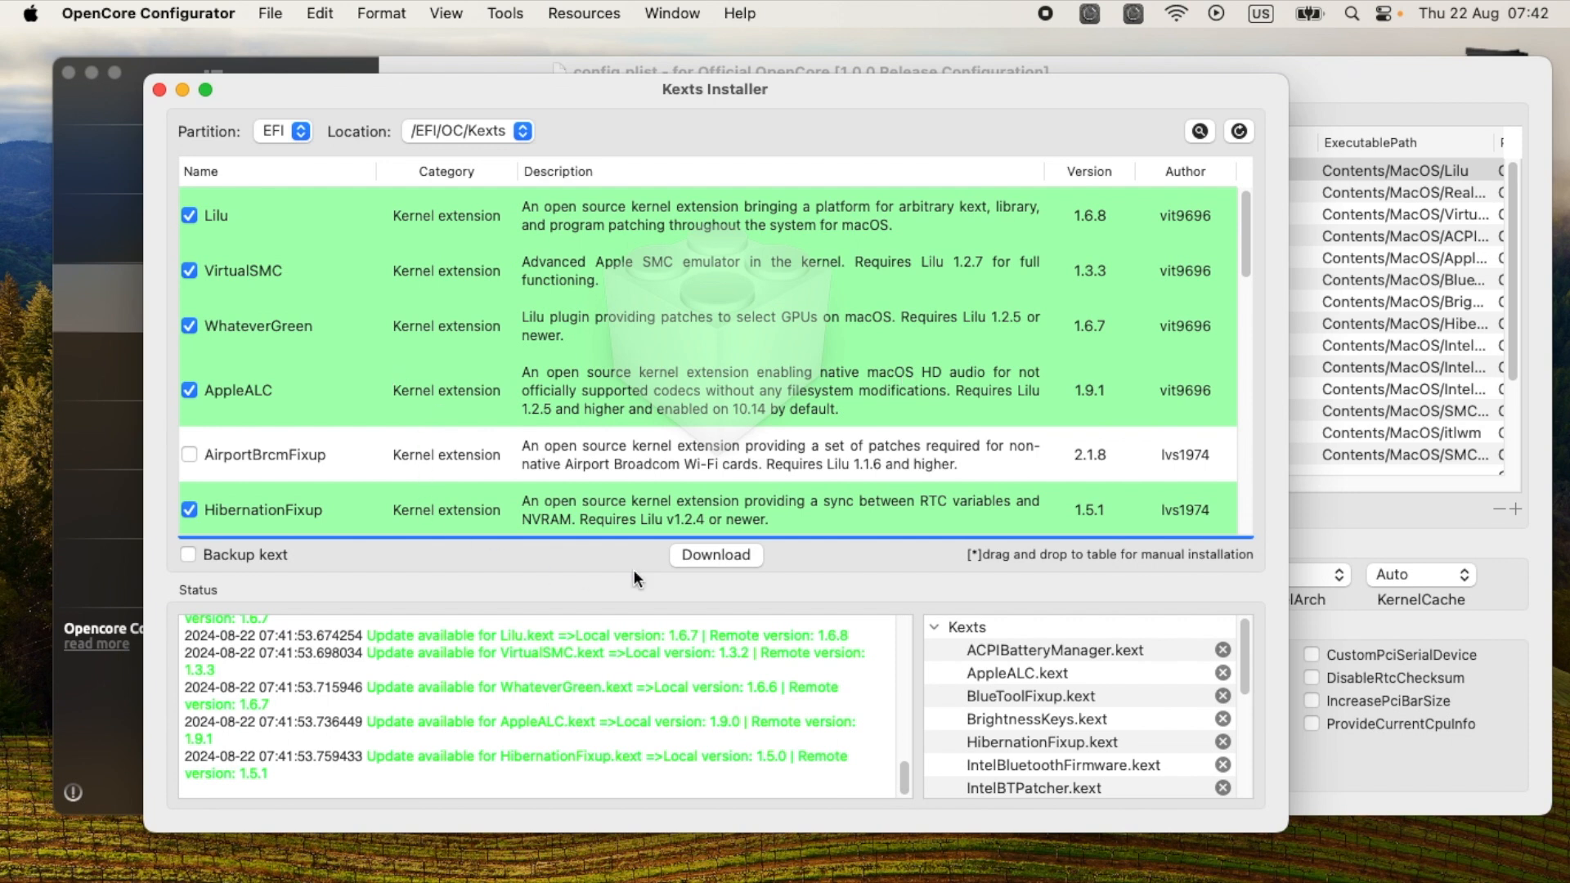
left_click(722, 556)
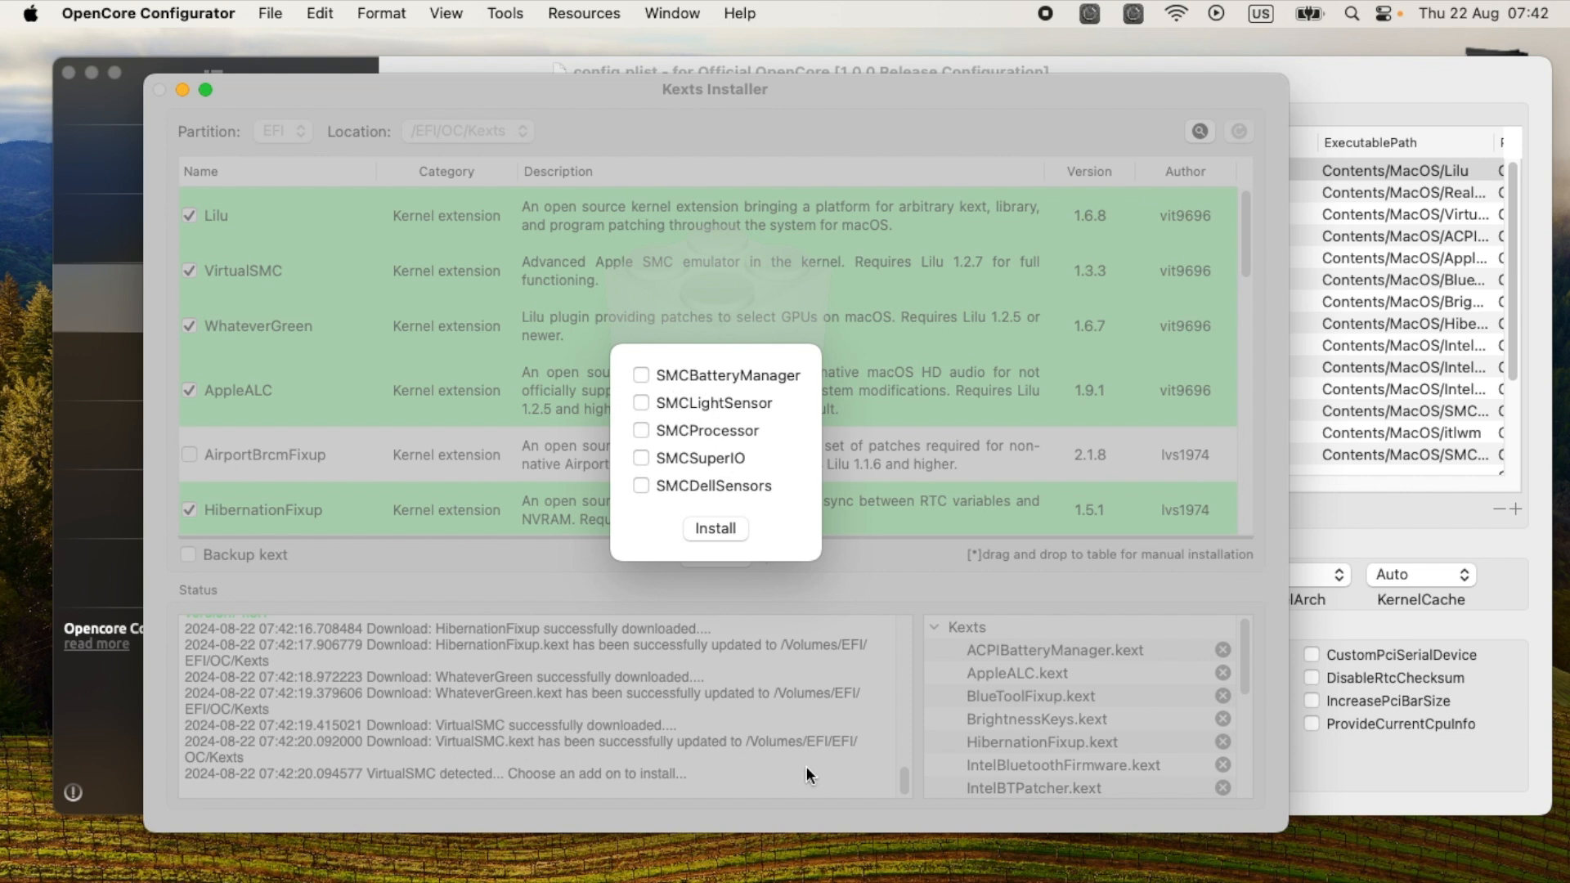
Switch to Finder and open the Kexts folder inside the OC folder.
mouse_move(807, 881)
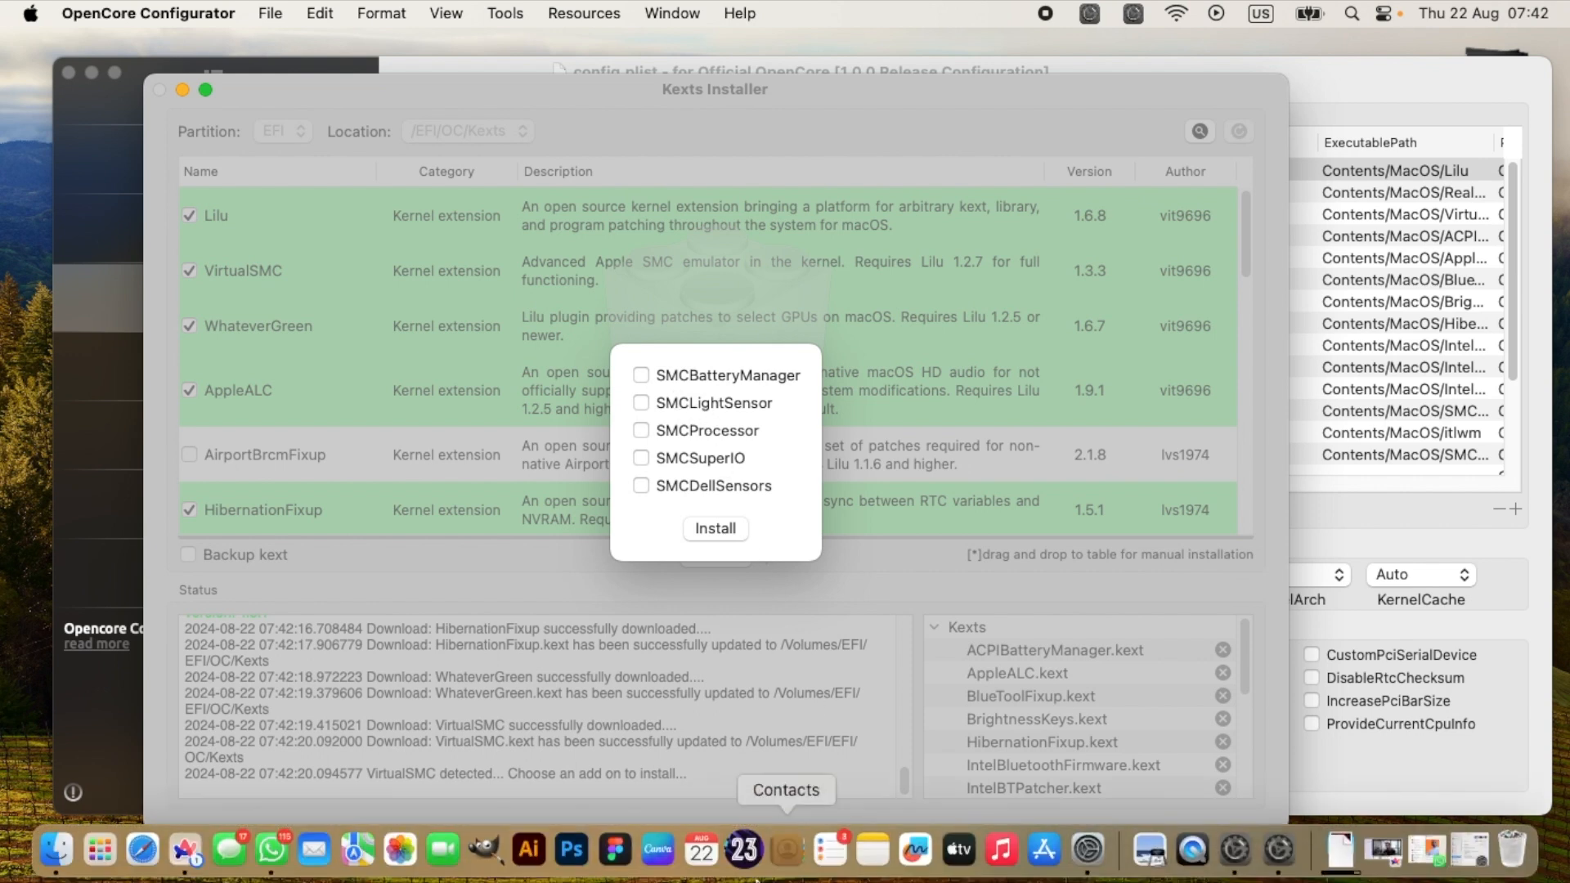
left_click(55, 854)
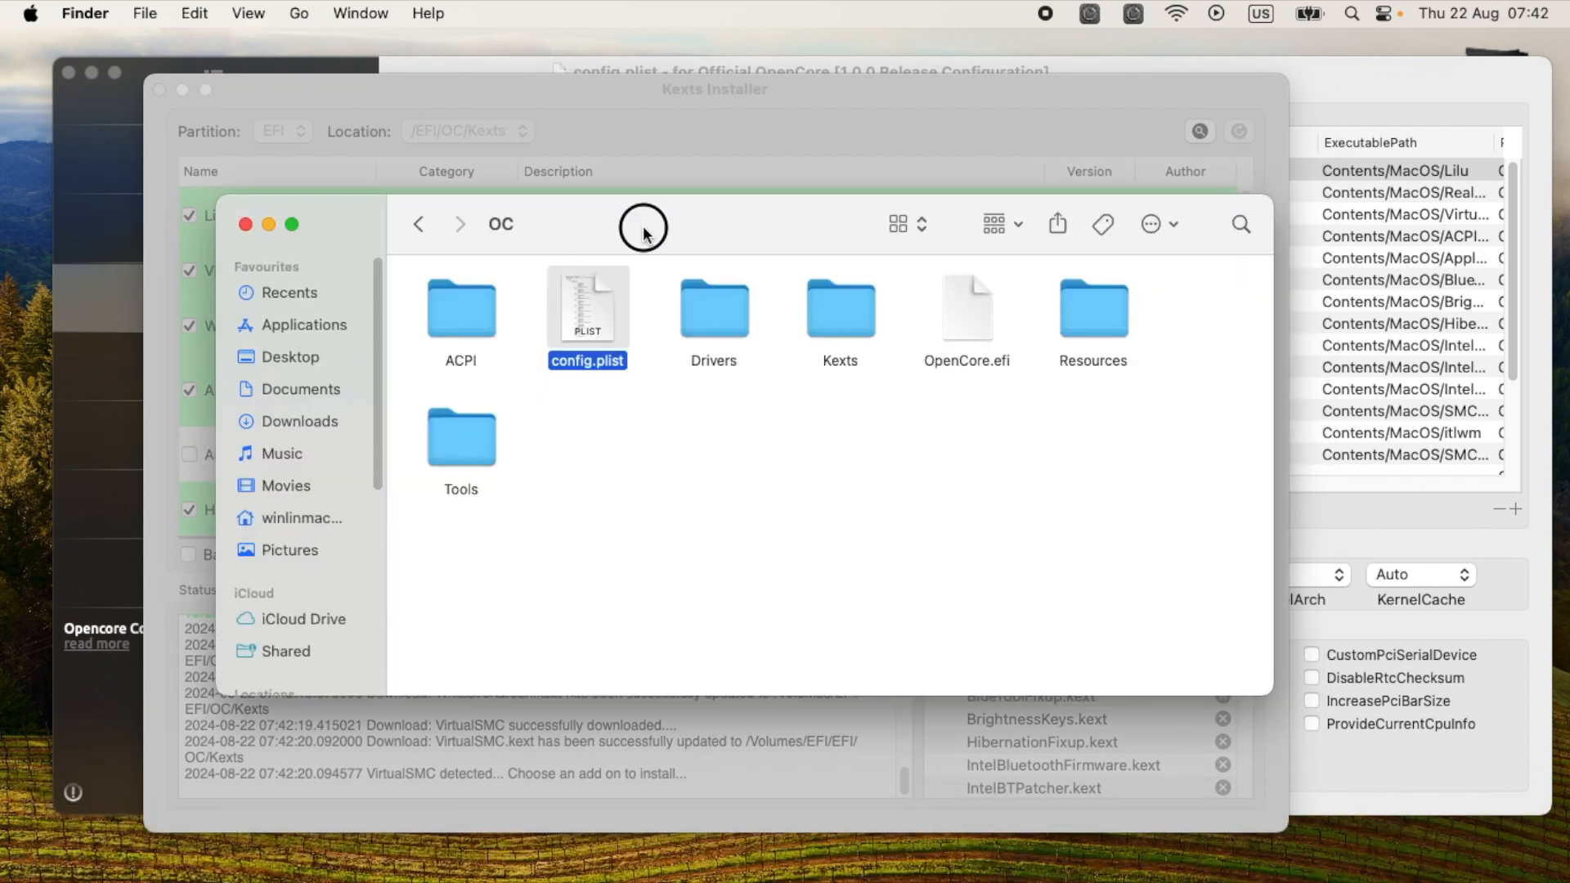
left_click_drag(644, 230, 937, 289)
left_click(1147, 382)
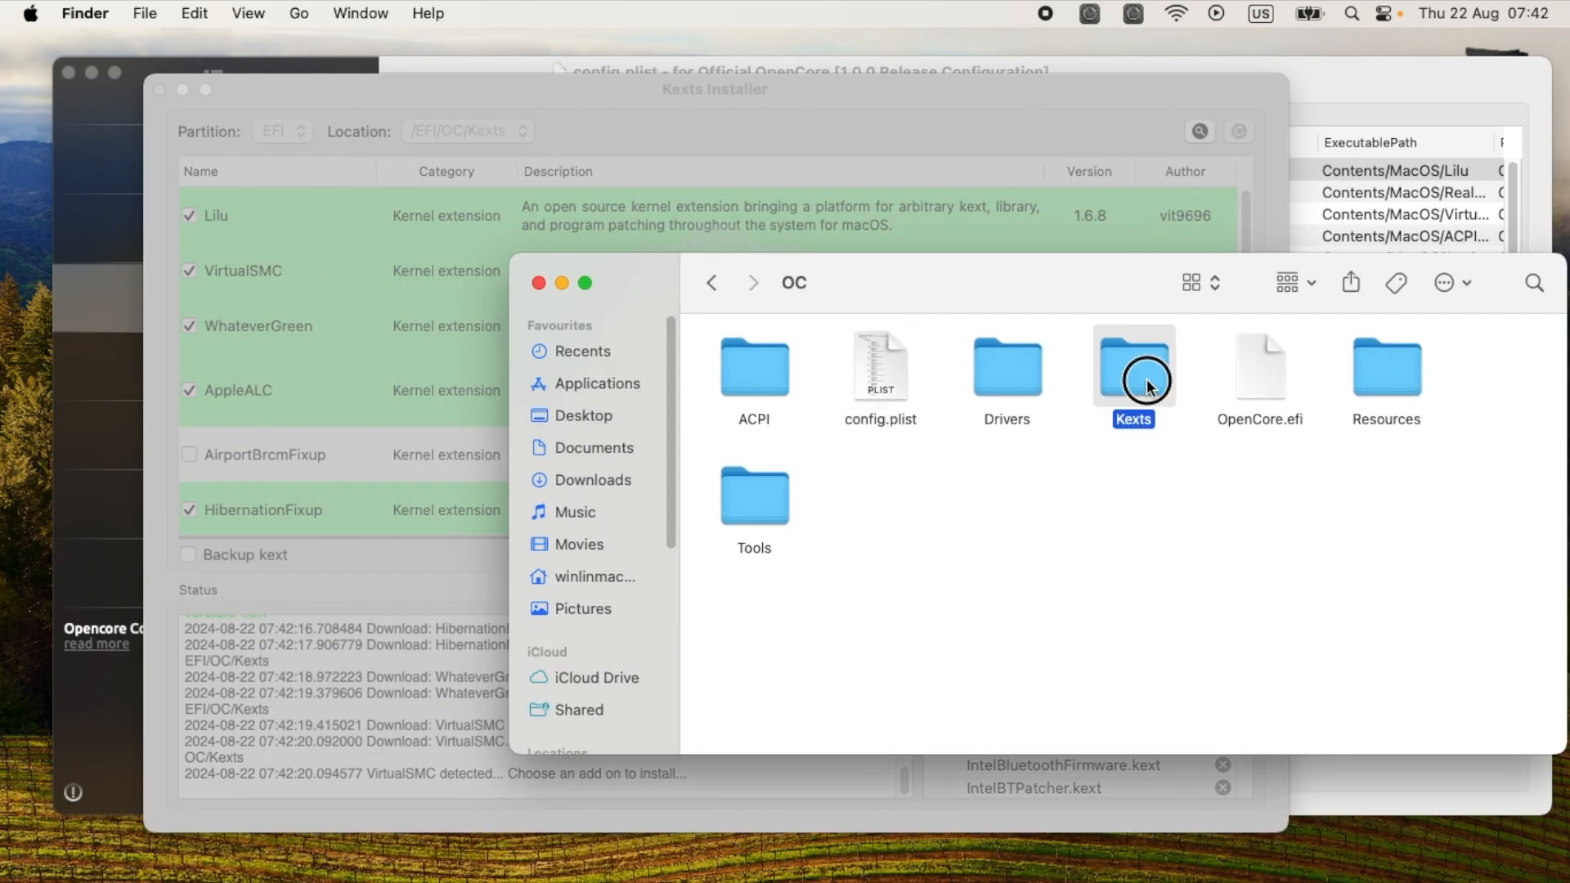
double_click(1147, 380)
mouse_move(1017, 294)
left_mouse_down()
mouse_move(883, 444)
mouse_move(992, 494)
mouse_move(815, 470)
mouse_move(1026, 315)
left_mouse_up()
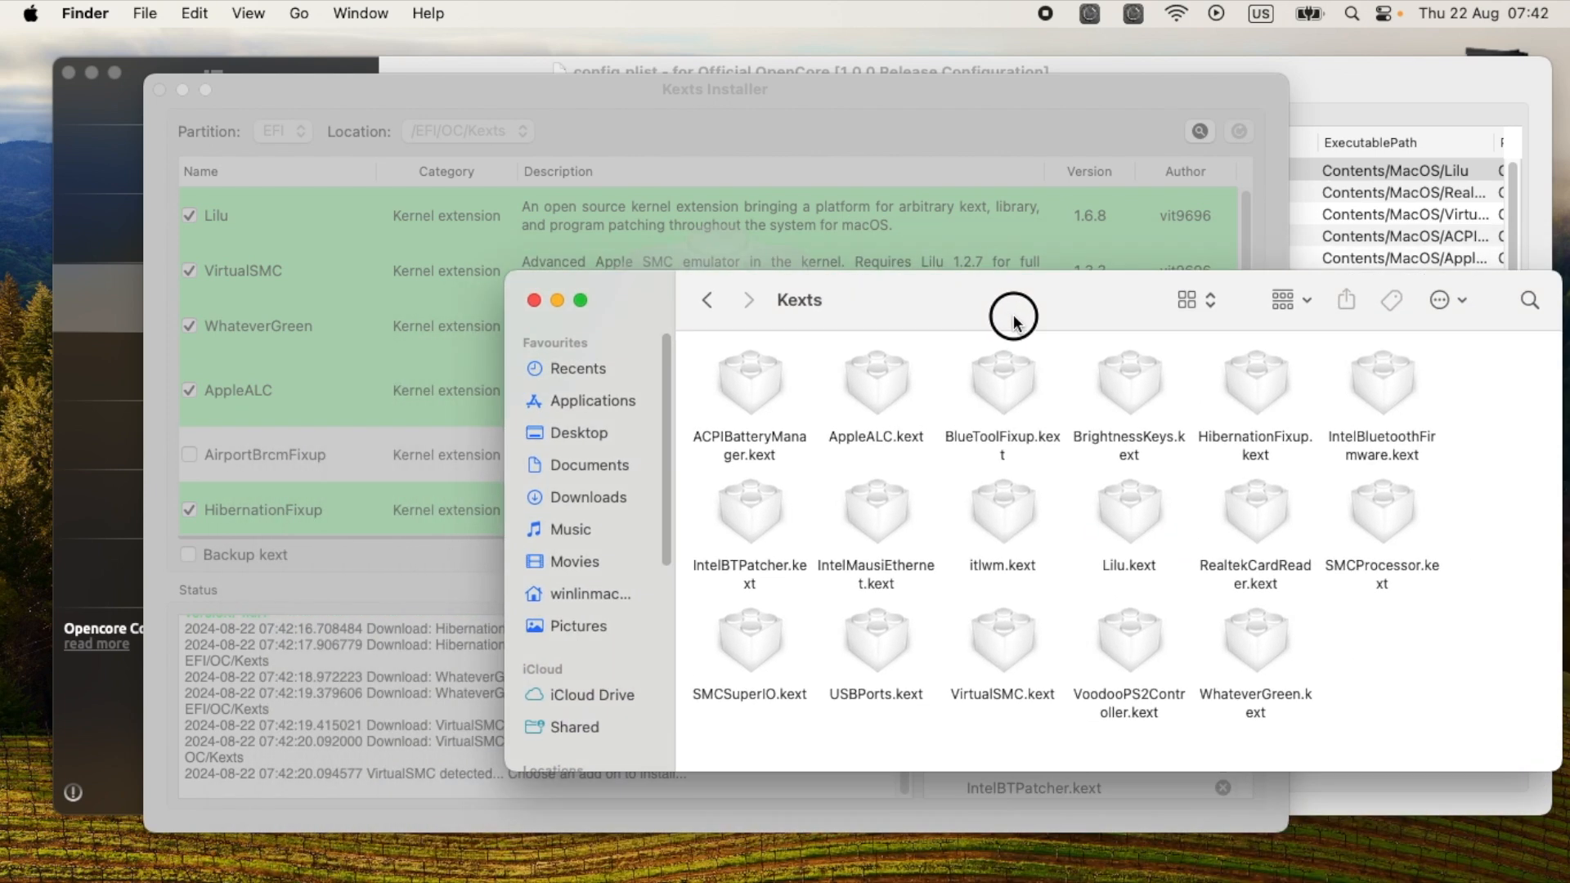
Narrow the Kexts folder window, hide its sidebar and place it beside the VirtualSMC add-on dialog.
left_click_drag(508, 409, 1046, 370)
left_click_drag(1348, 305, 1183, 212)
left_click_drag(1392, 302, 1501, 292)
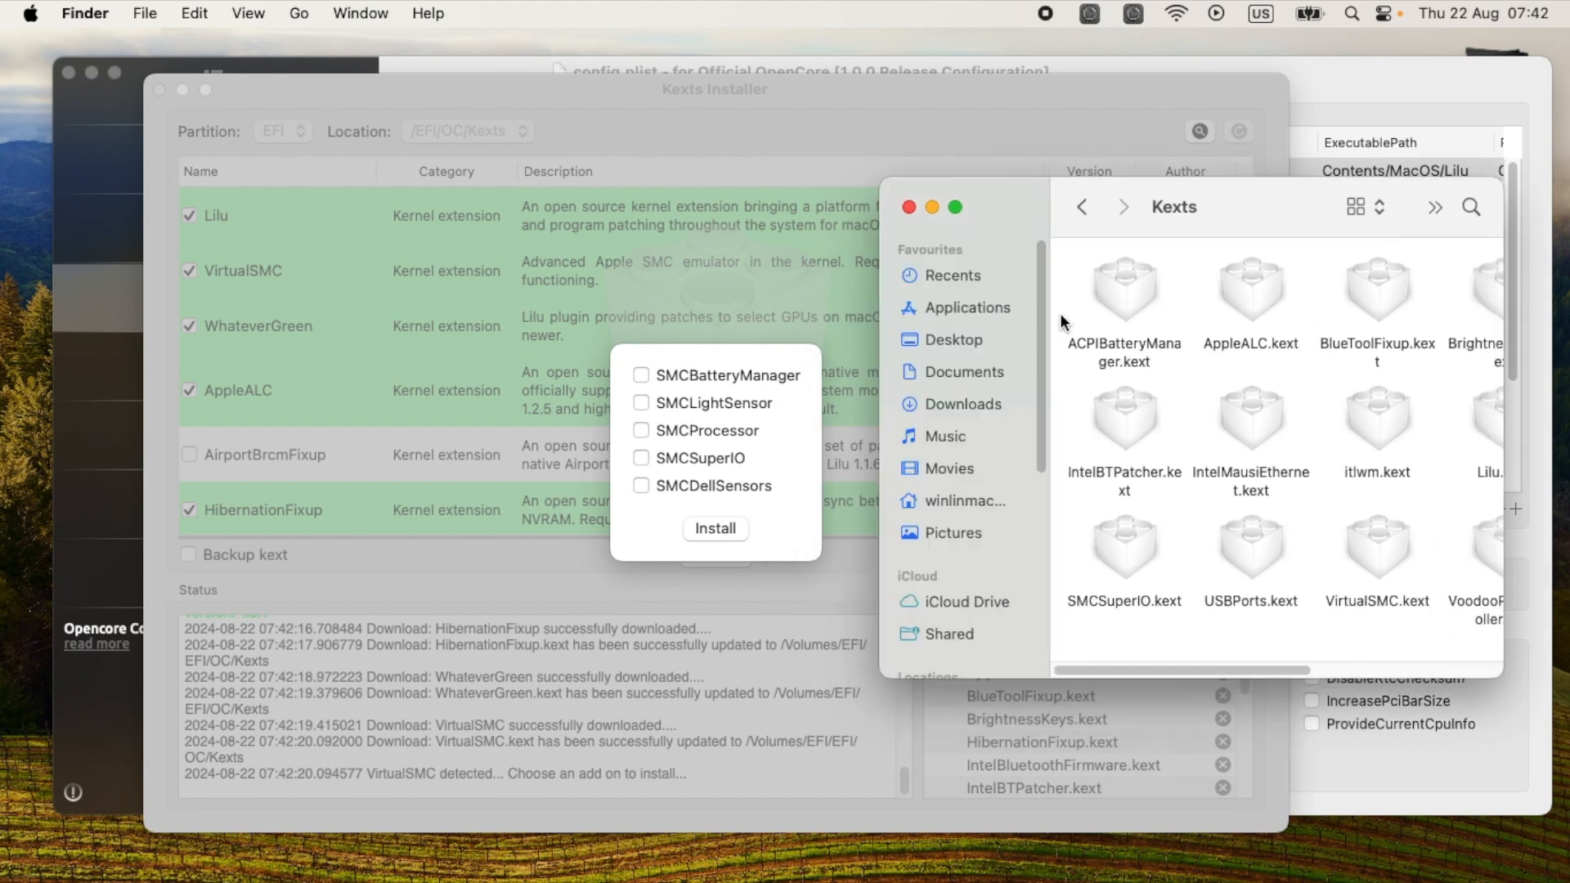
left_click_drag(1052, 314, 954, 312)
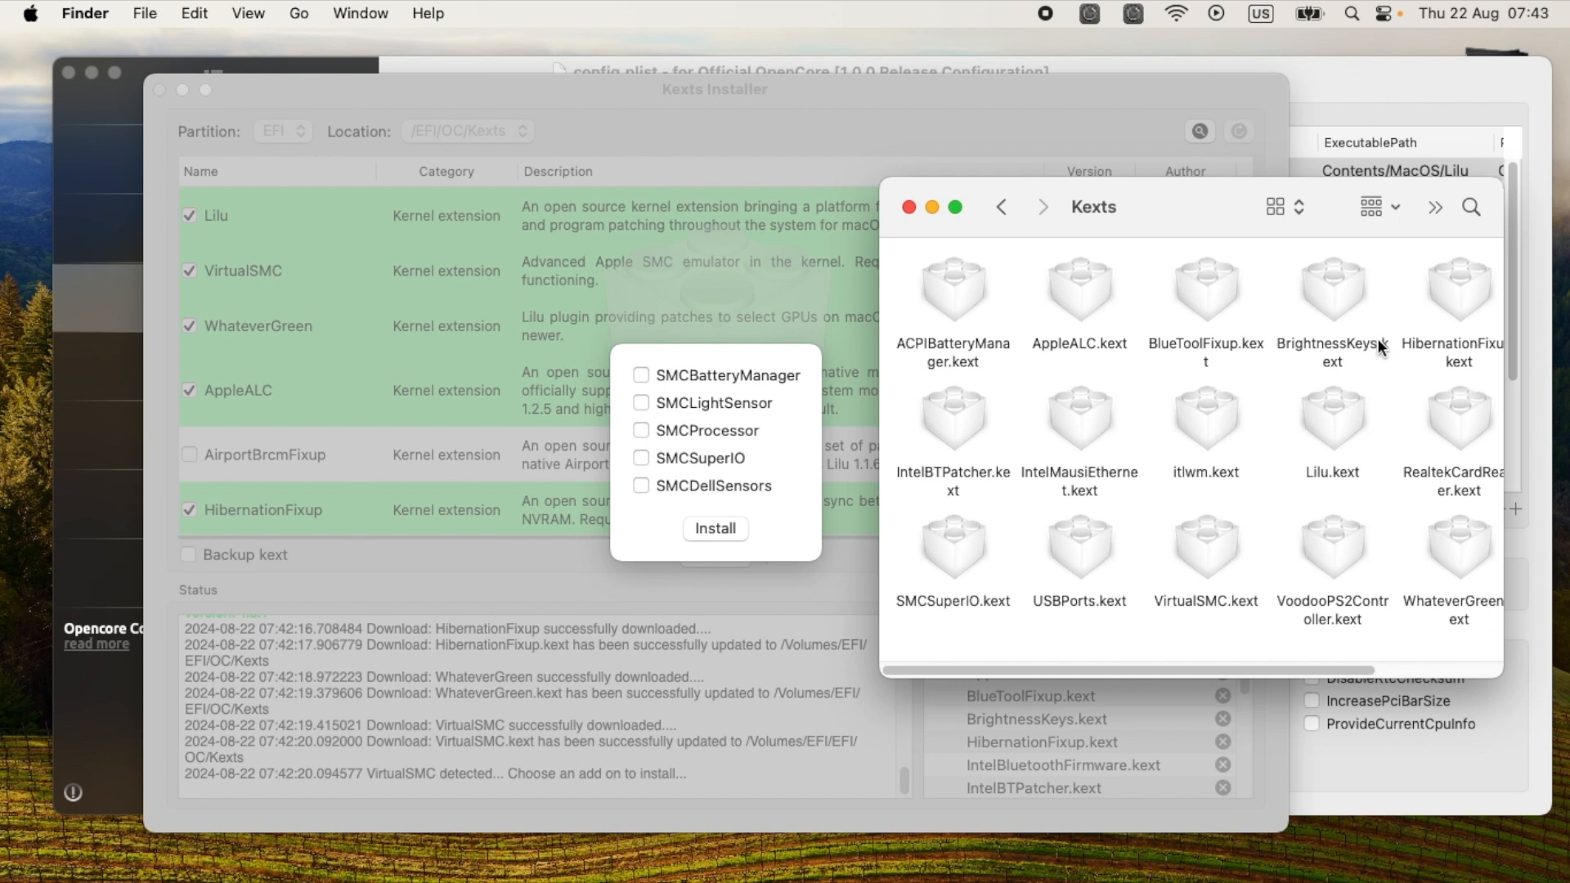
Compare the VirtualSMC add-ons with the Kexts folder contents and select SMCProcessor and SMCSuperIO for installation.
left_click_drag(1164, 670, 1377, 671)
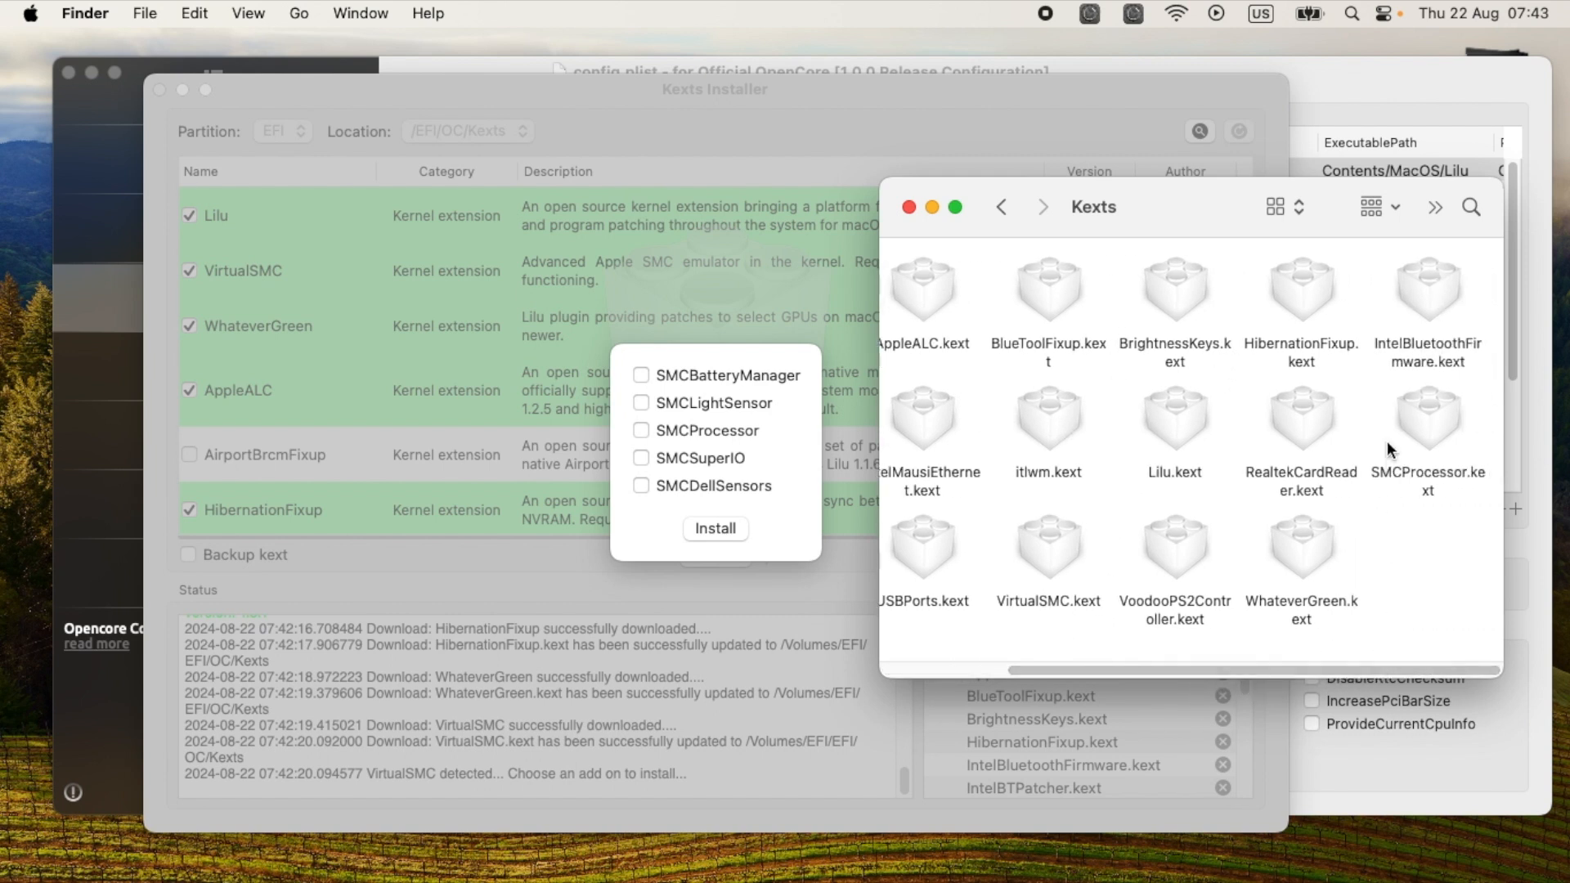
left_click(1431, 425)
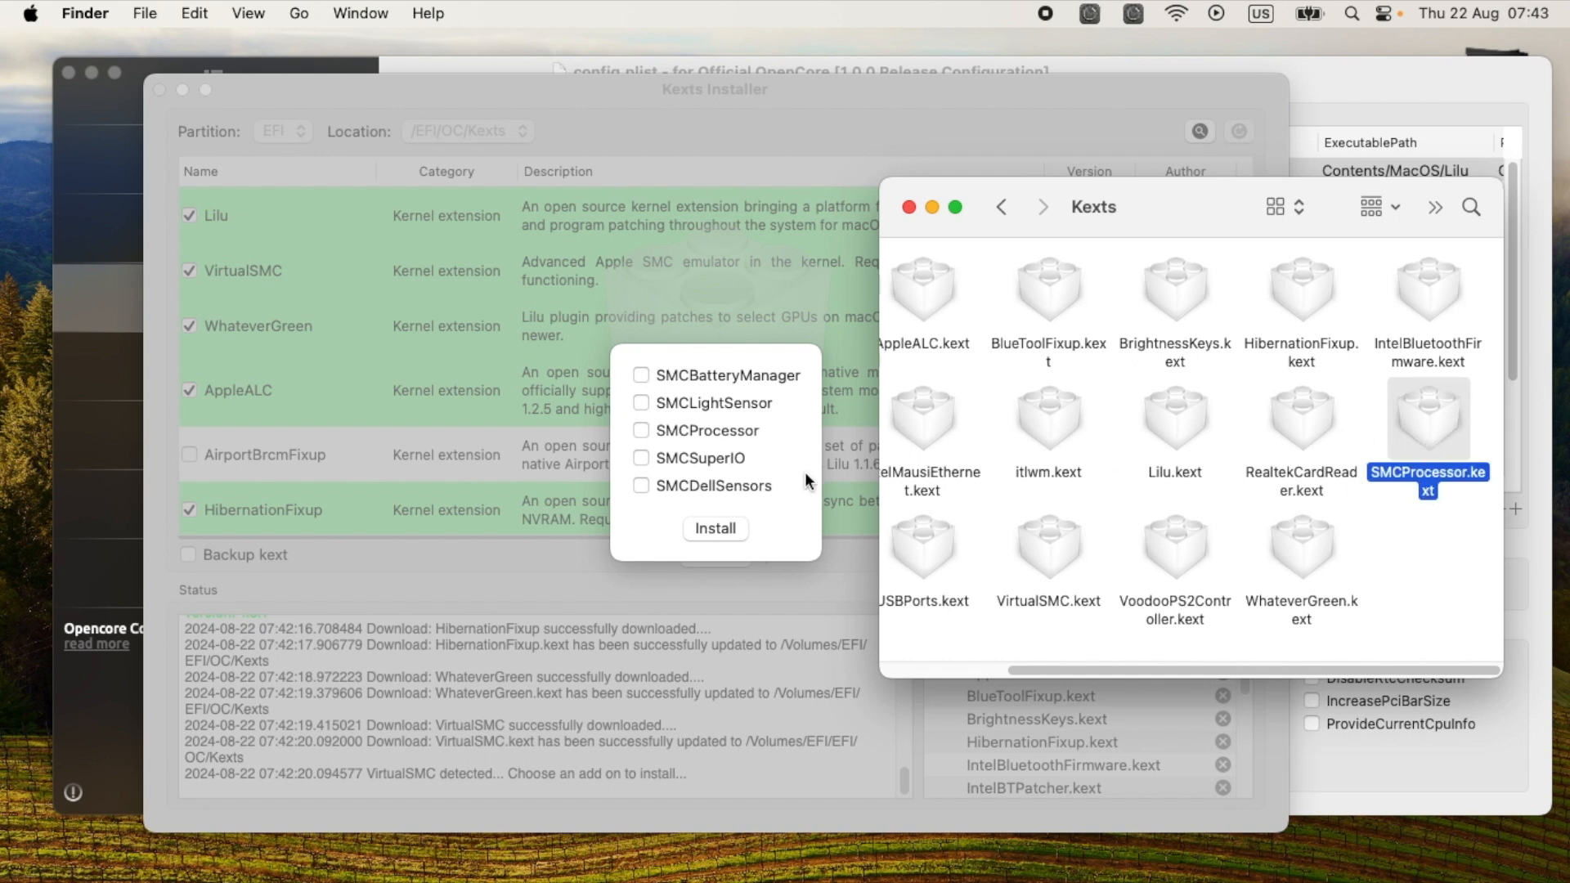
left_click(641, 430)
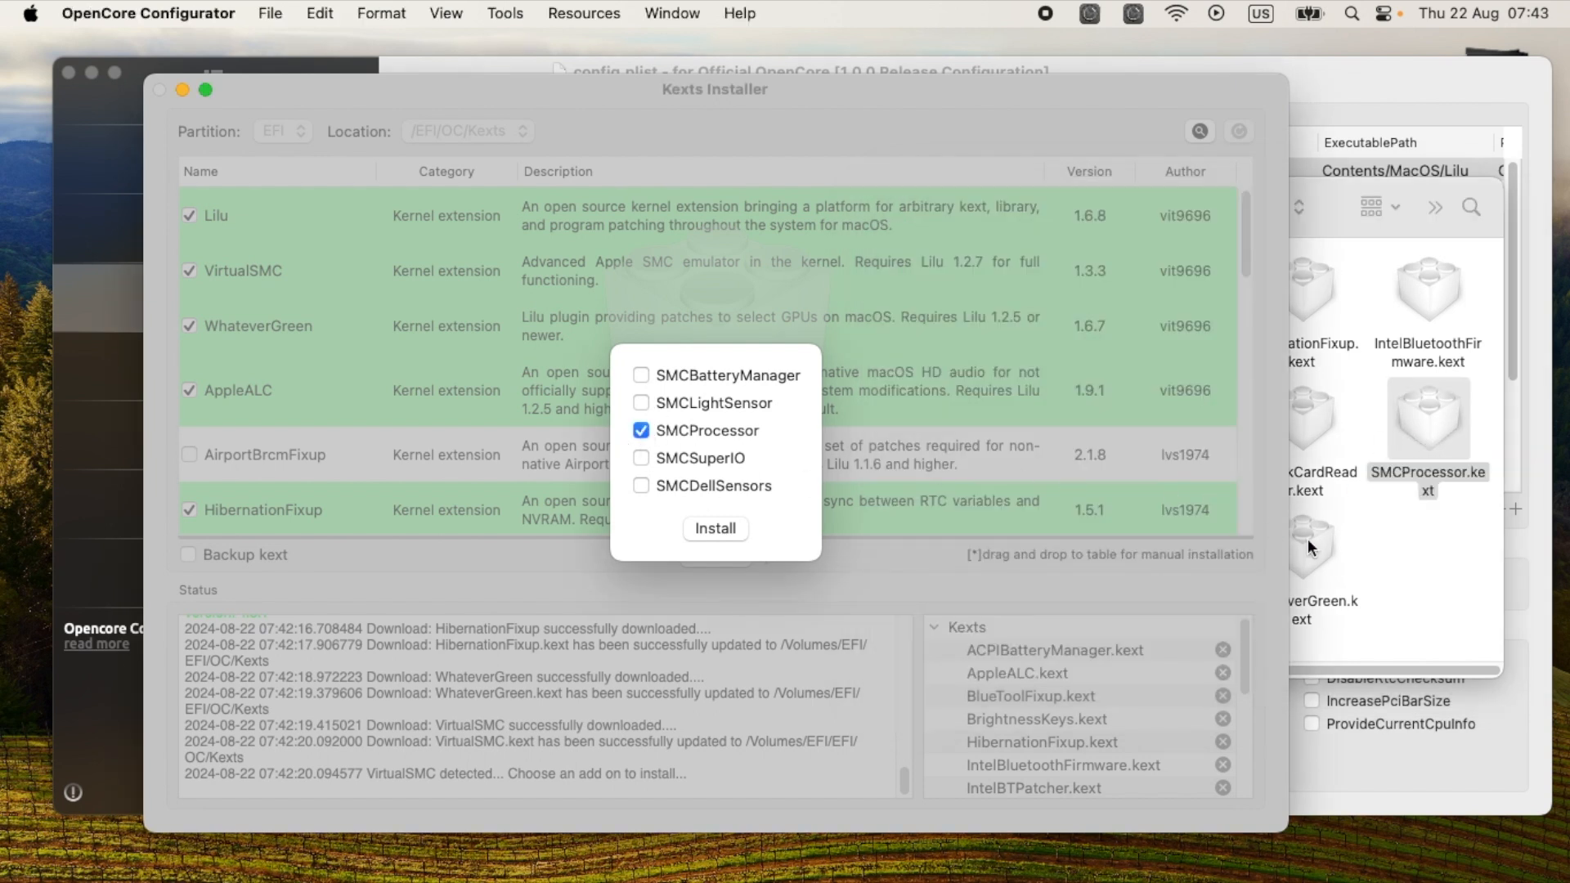
left_click(1409, 557)
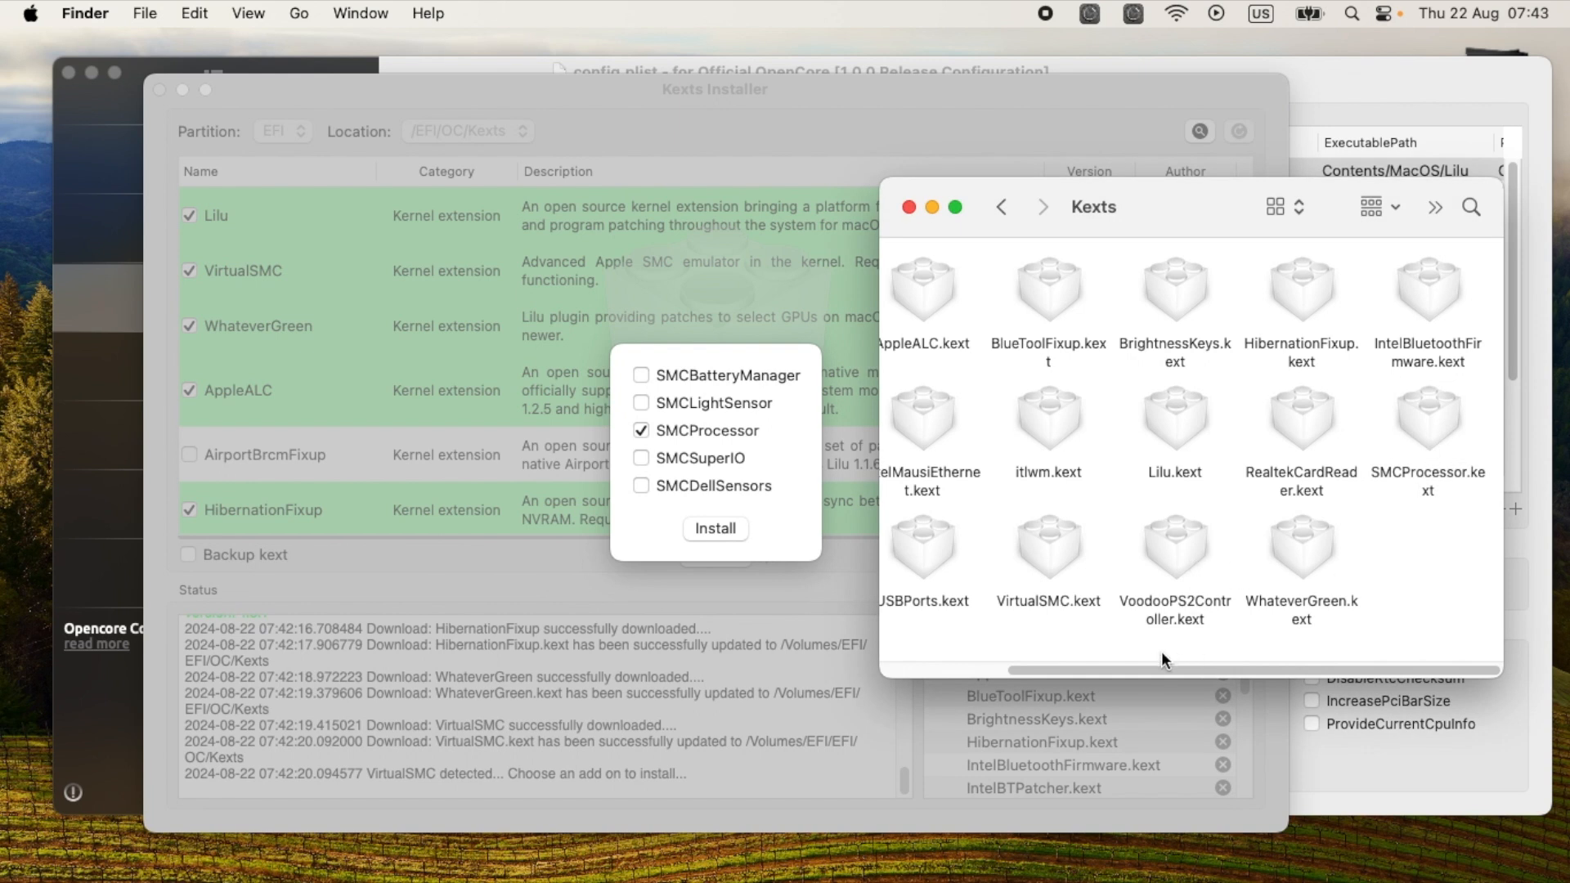
left_click_drag(1132, 665, 974, 676)
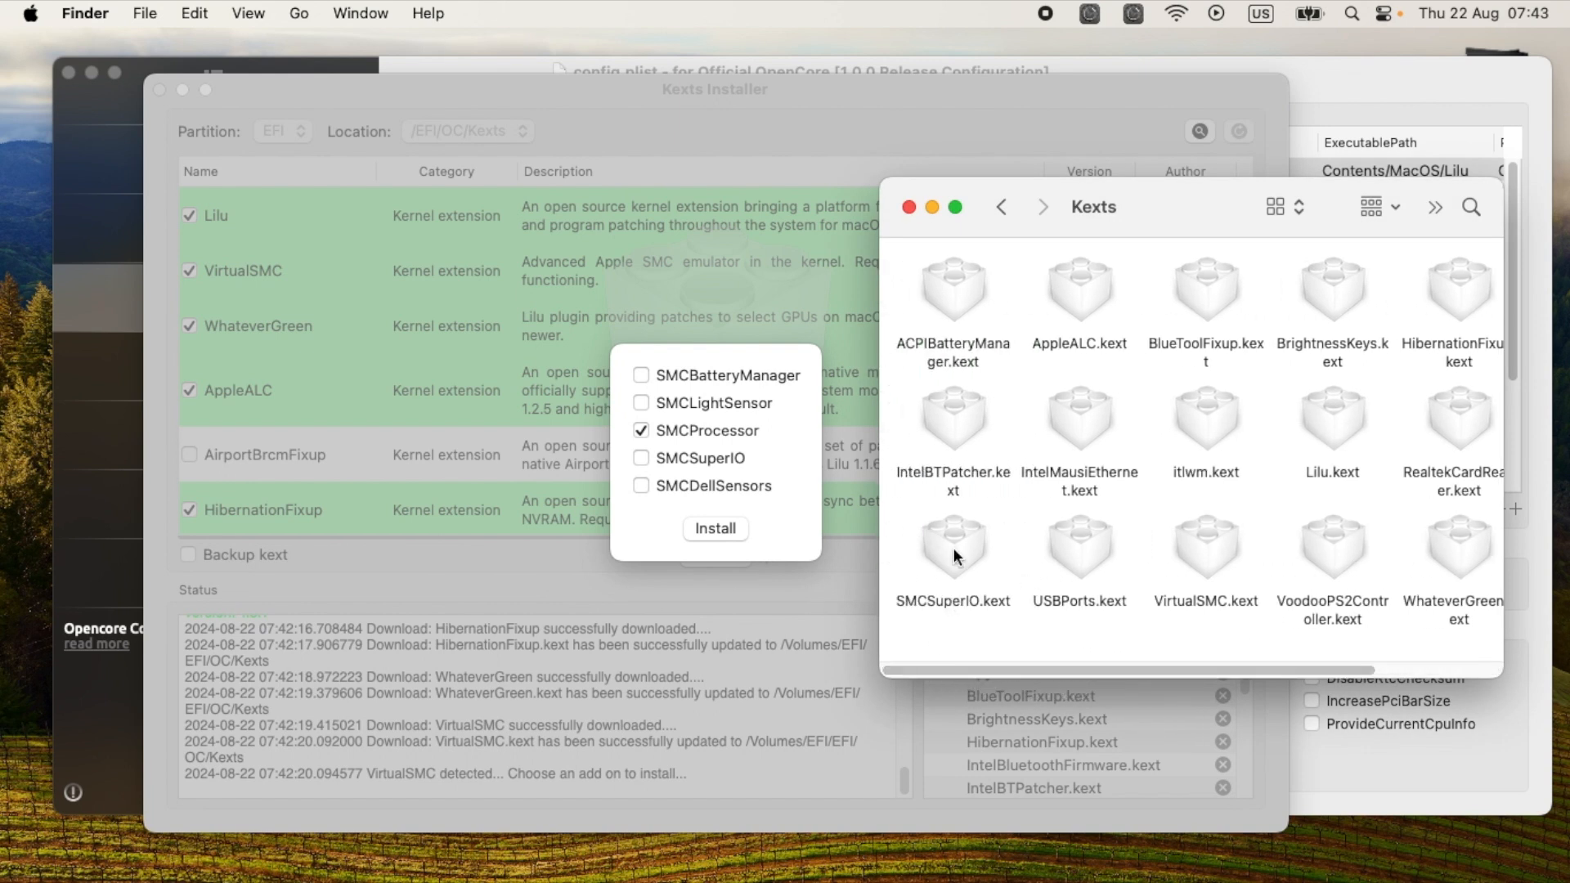
left_click(641, 458)
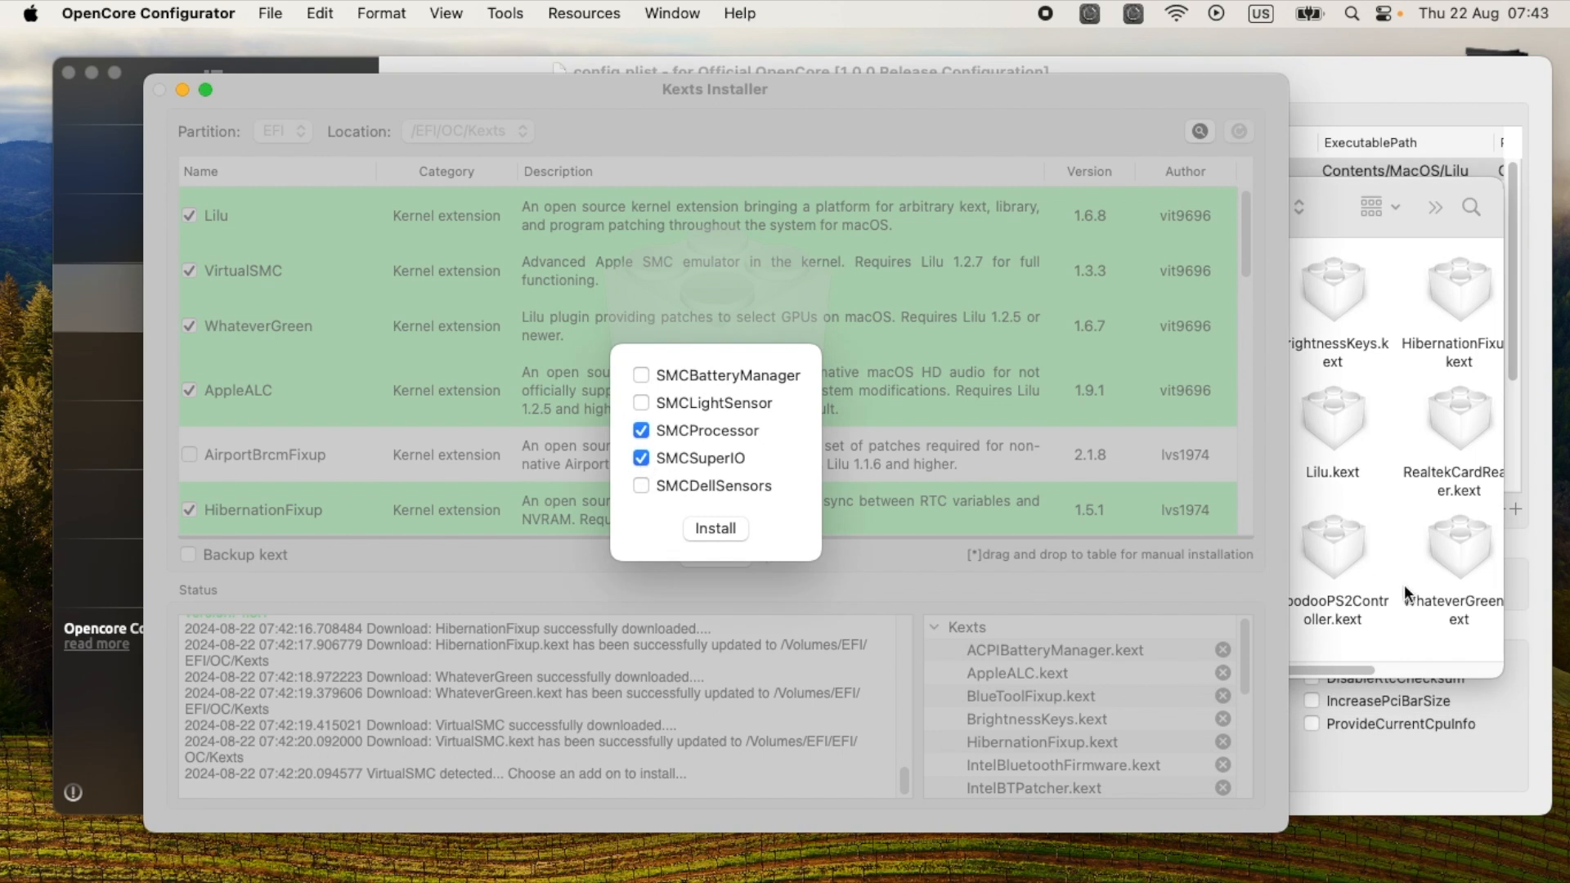
left_click(1404, 533)
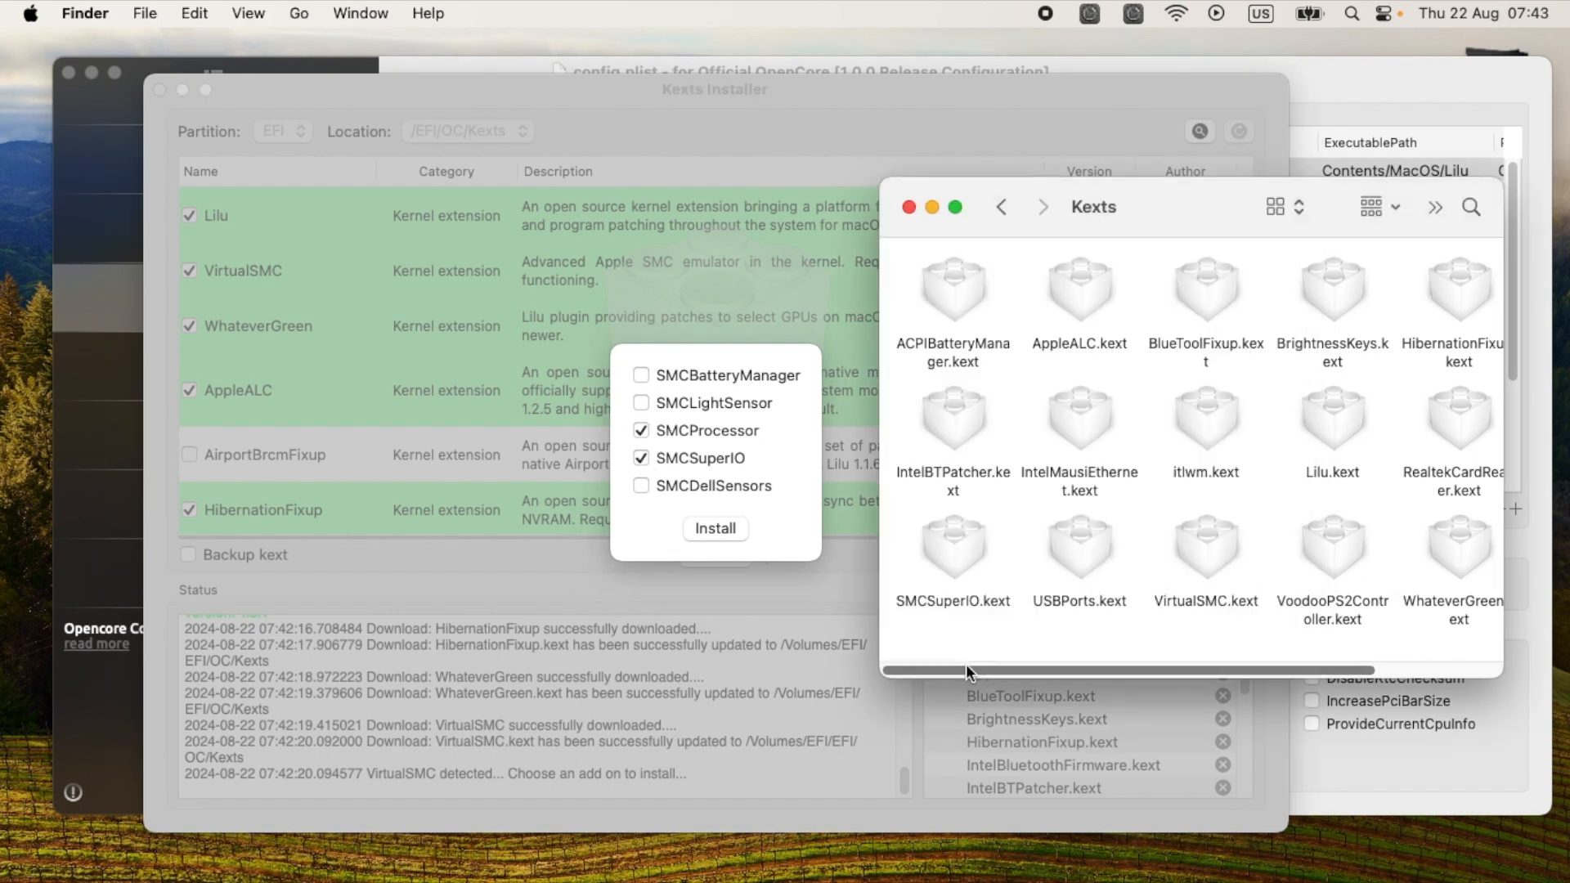
Enlarge the Kexts folder window to show all kexts and clean up its icons by name.
left_click_drag(965, 664, 1019, 659)
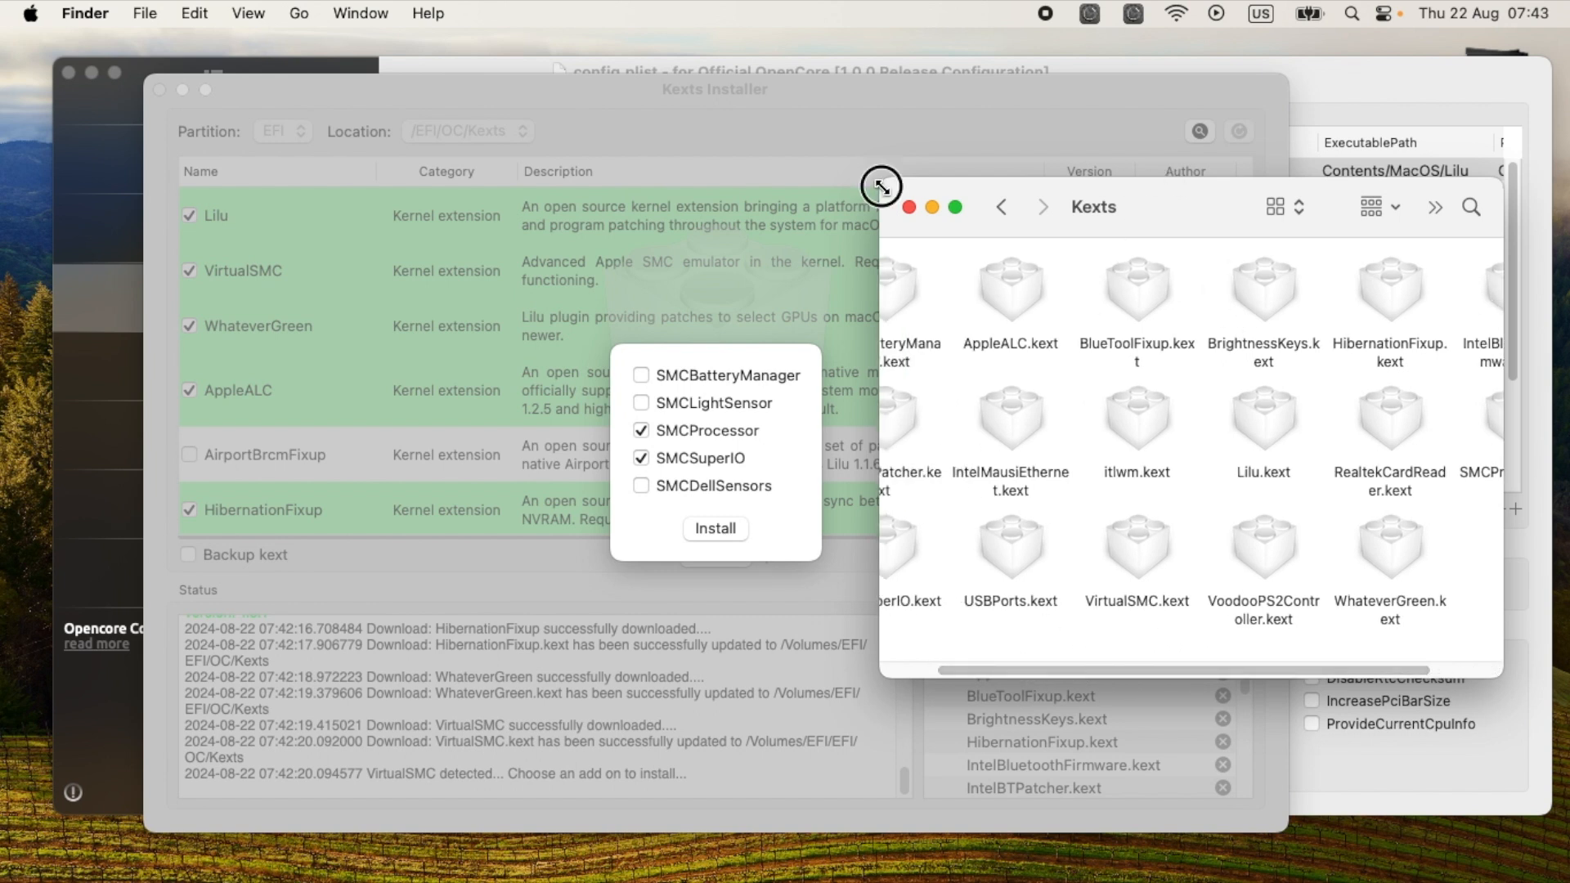
left_click_drag(881, 180, 326, 79)
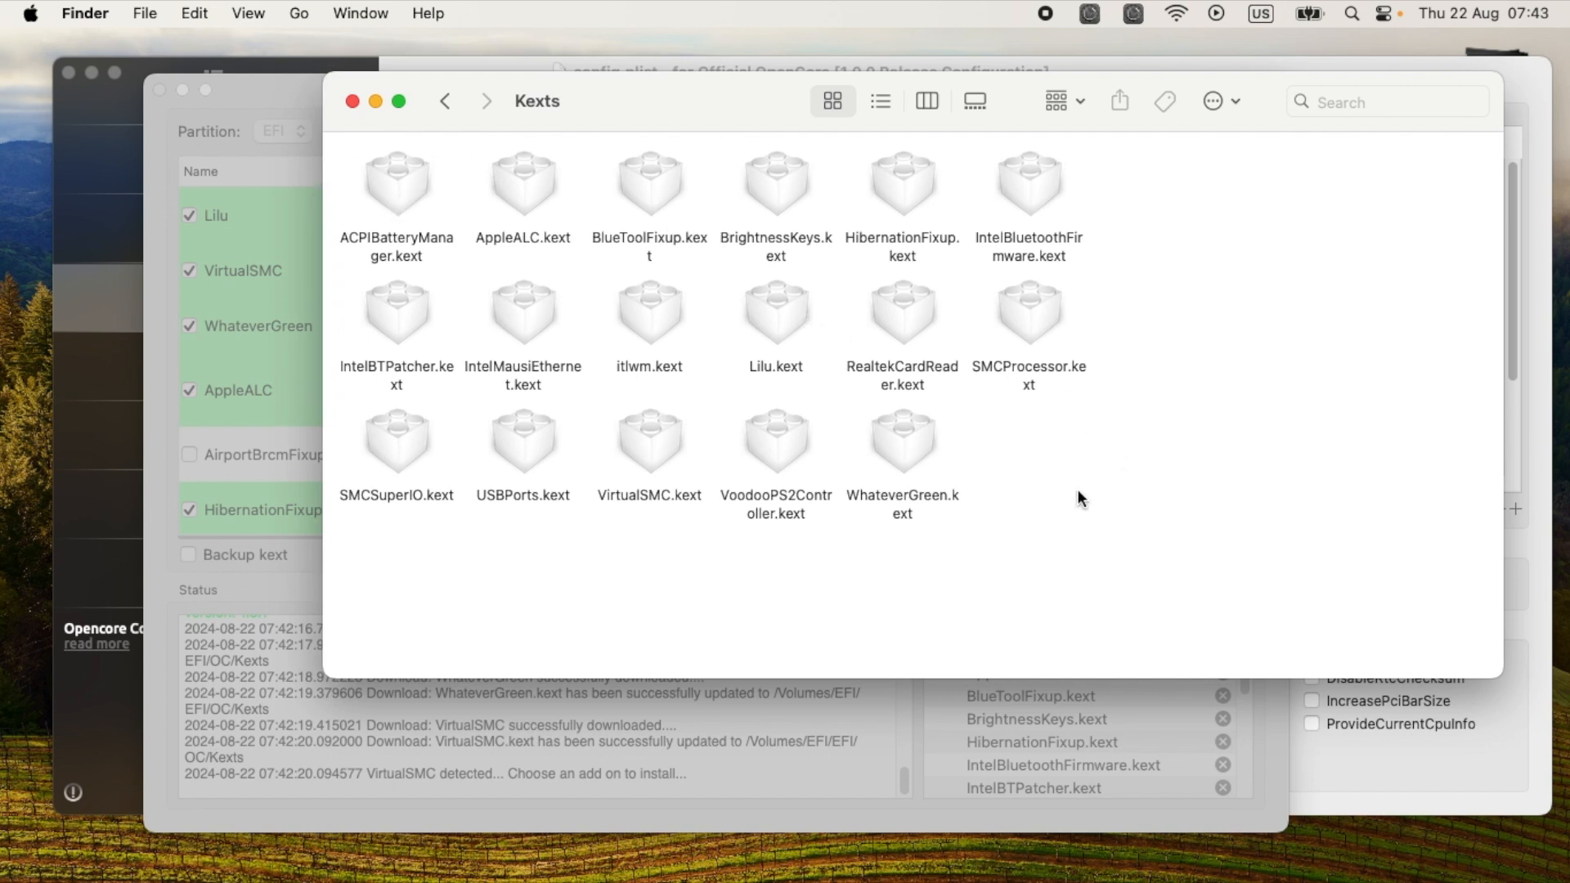
right_click(1002, 479)
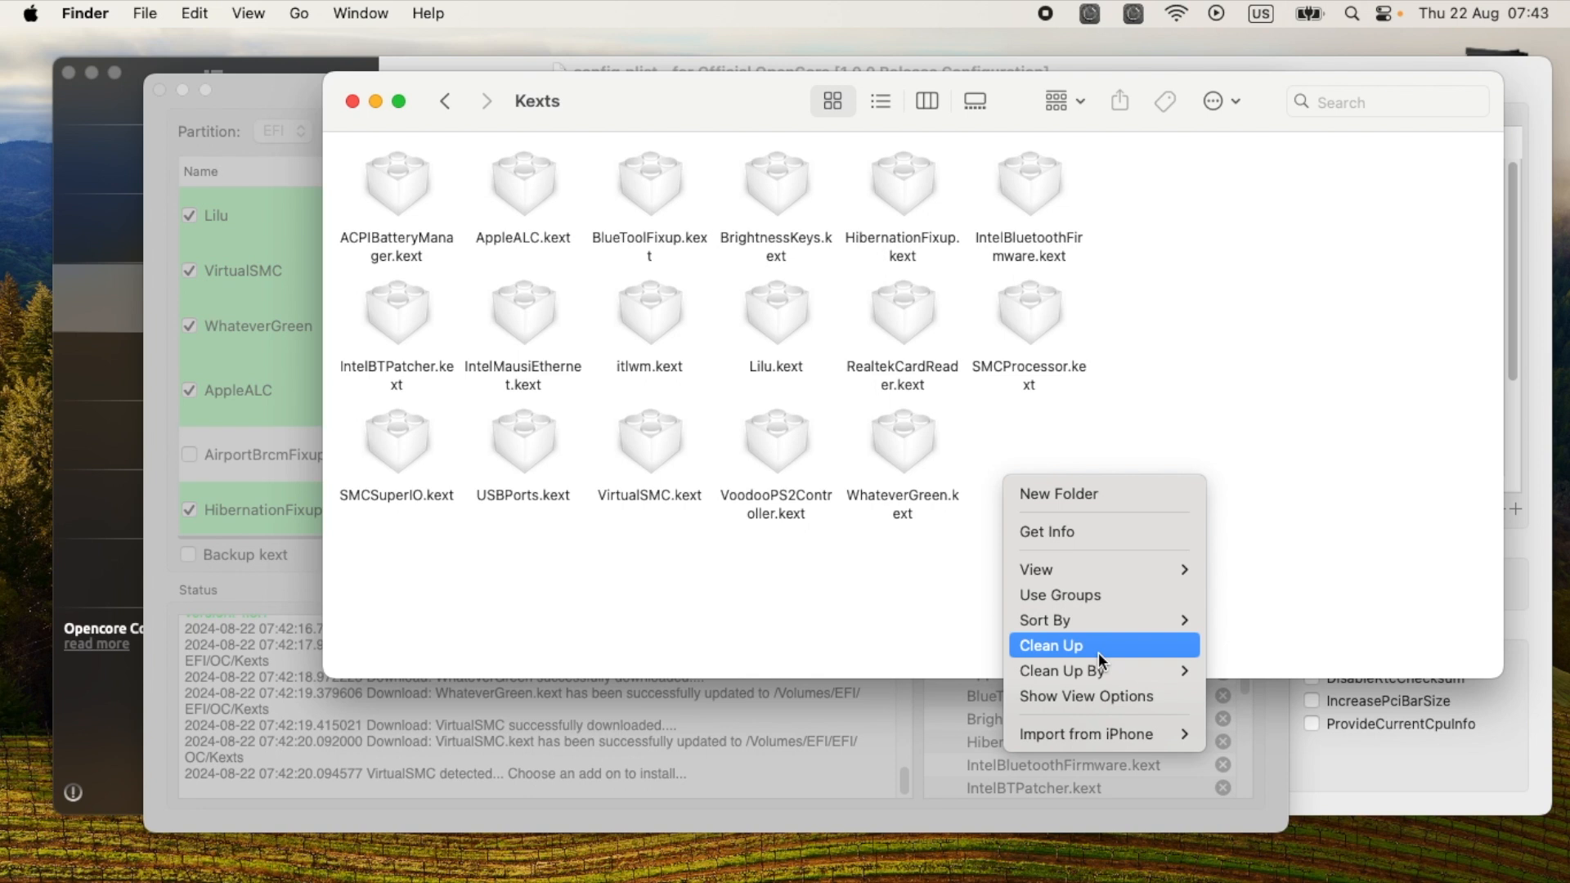
mouse_move(1143, 669)
left_click(1260, 672)
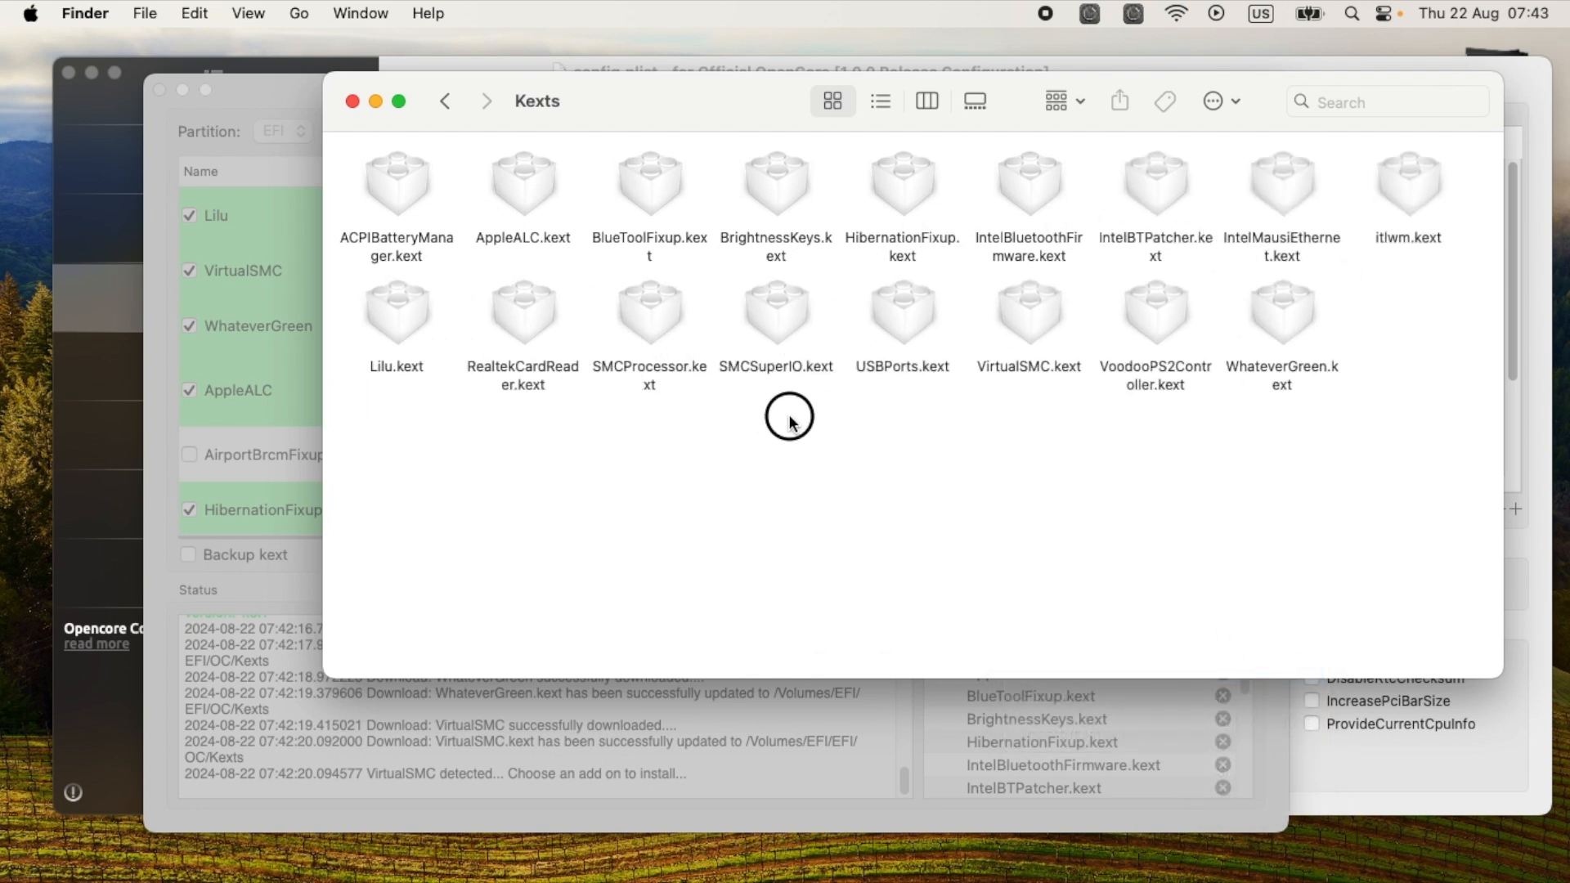
Check SMCProcessor.kext and SMCSuperIO.kext in the Kexts folder, switch back to OpenCore Configurator and install the two selected VirtualSMC add-ons.
left_click_drag(790, 422, 664, 374)
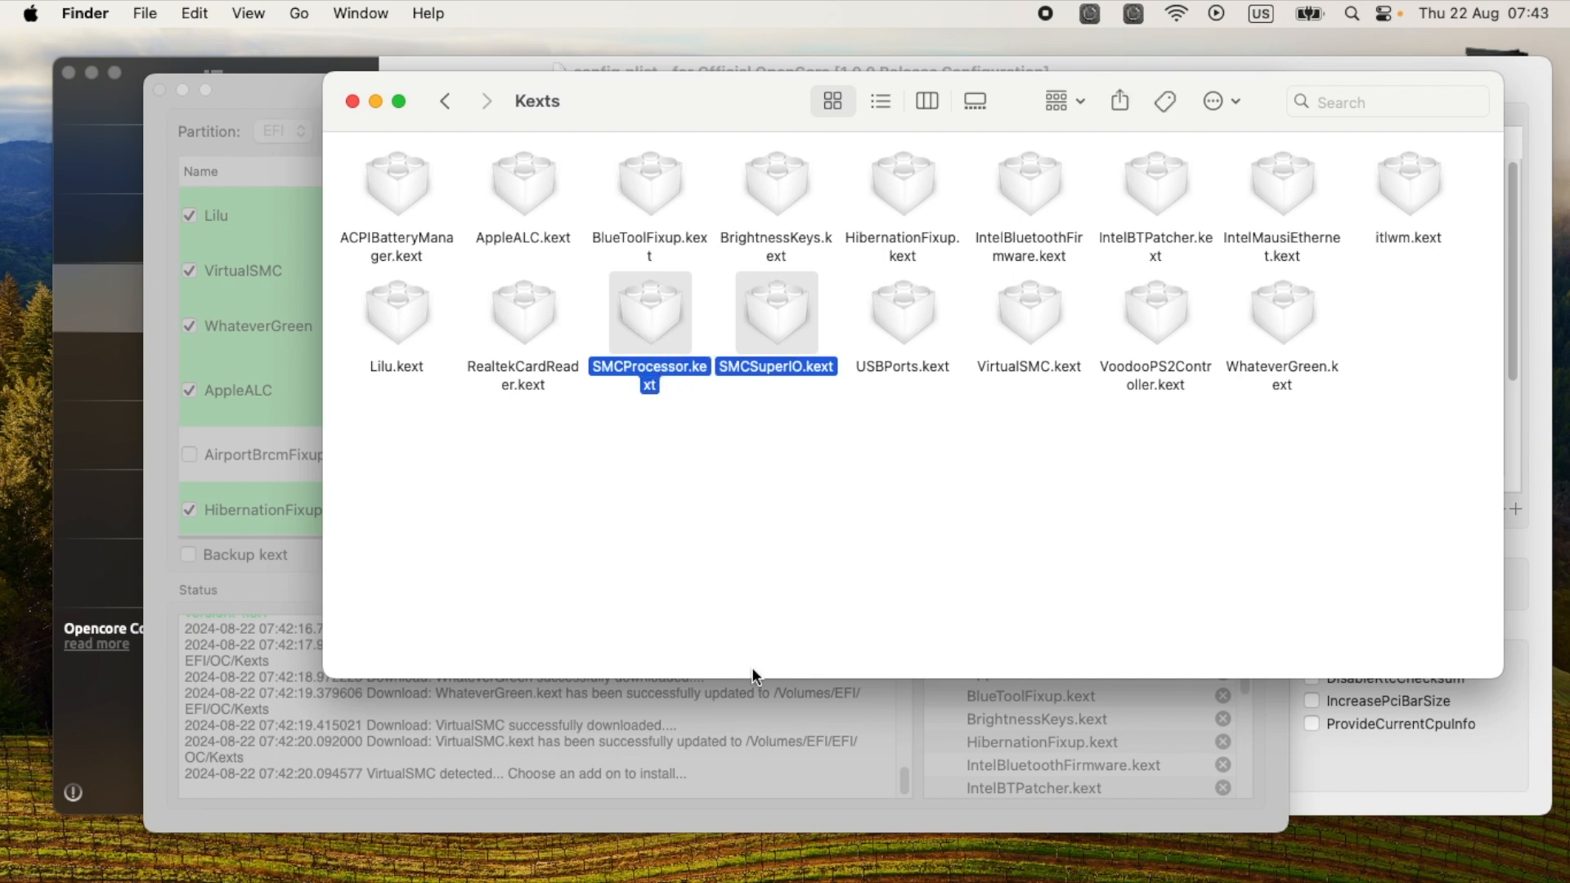
left_click(798, 710)
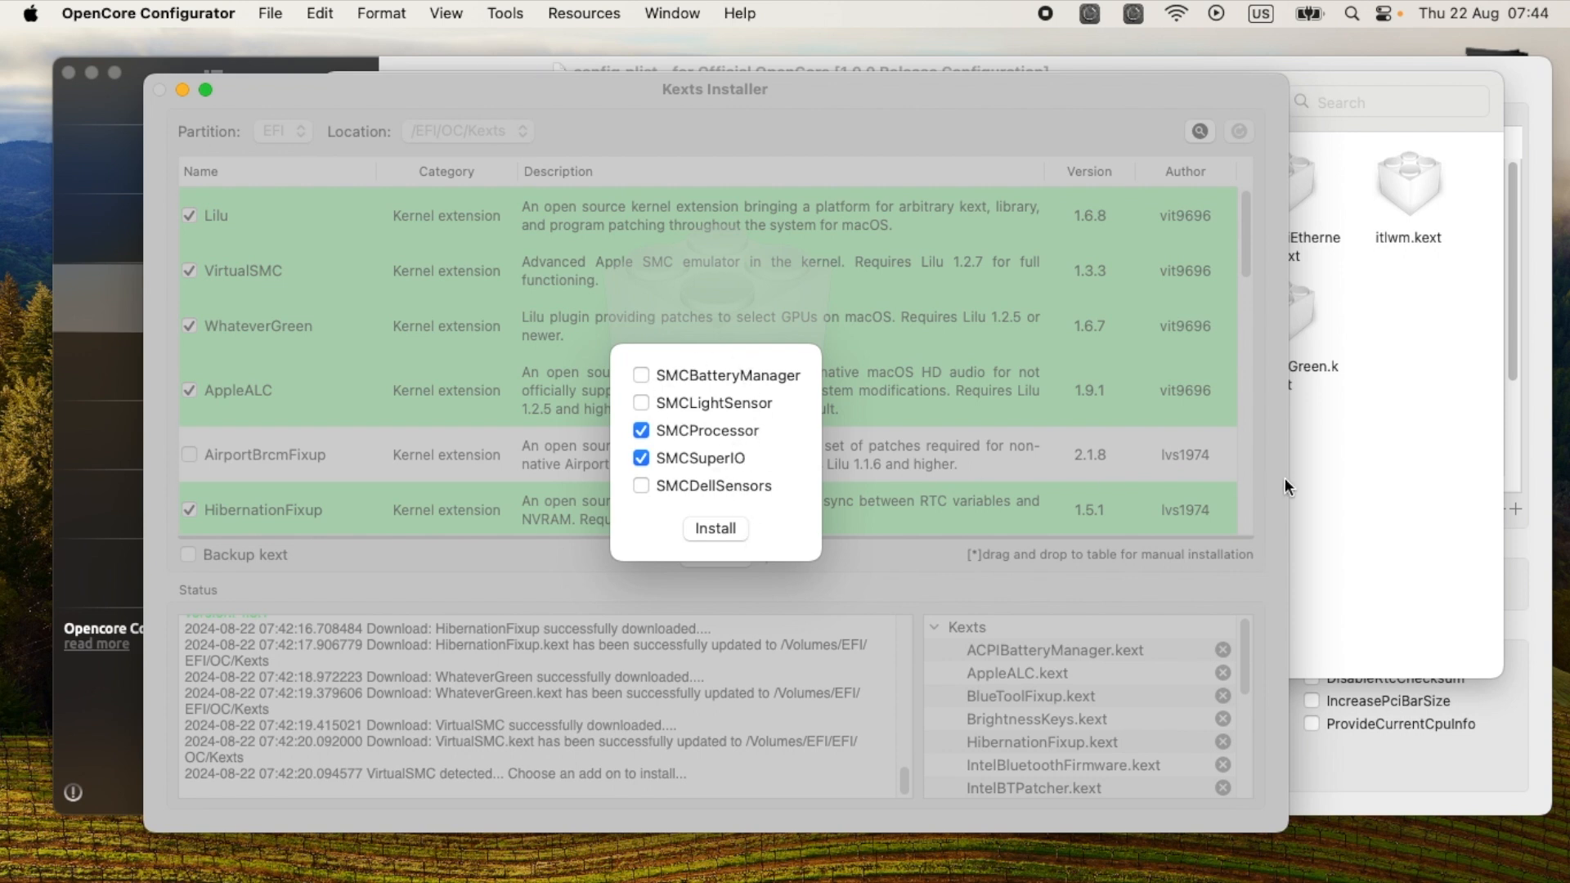
left_click(1355, 473)
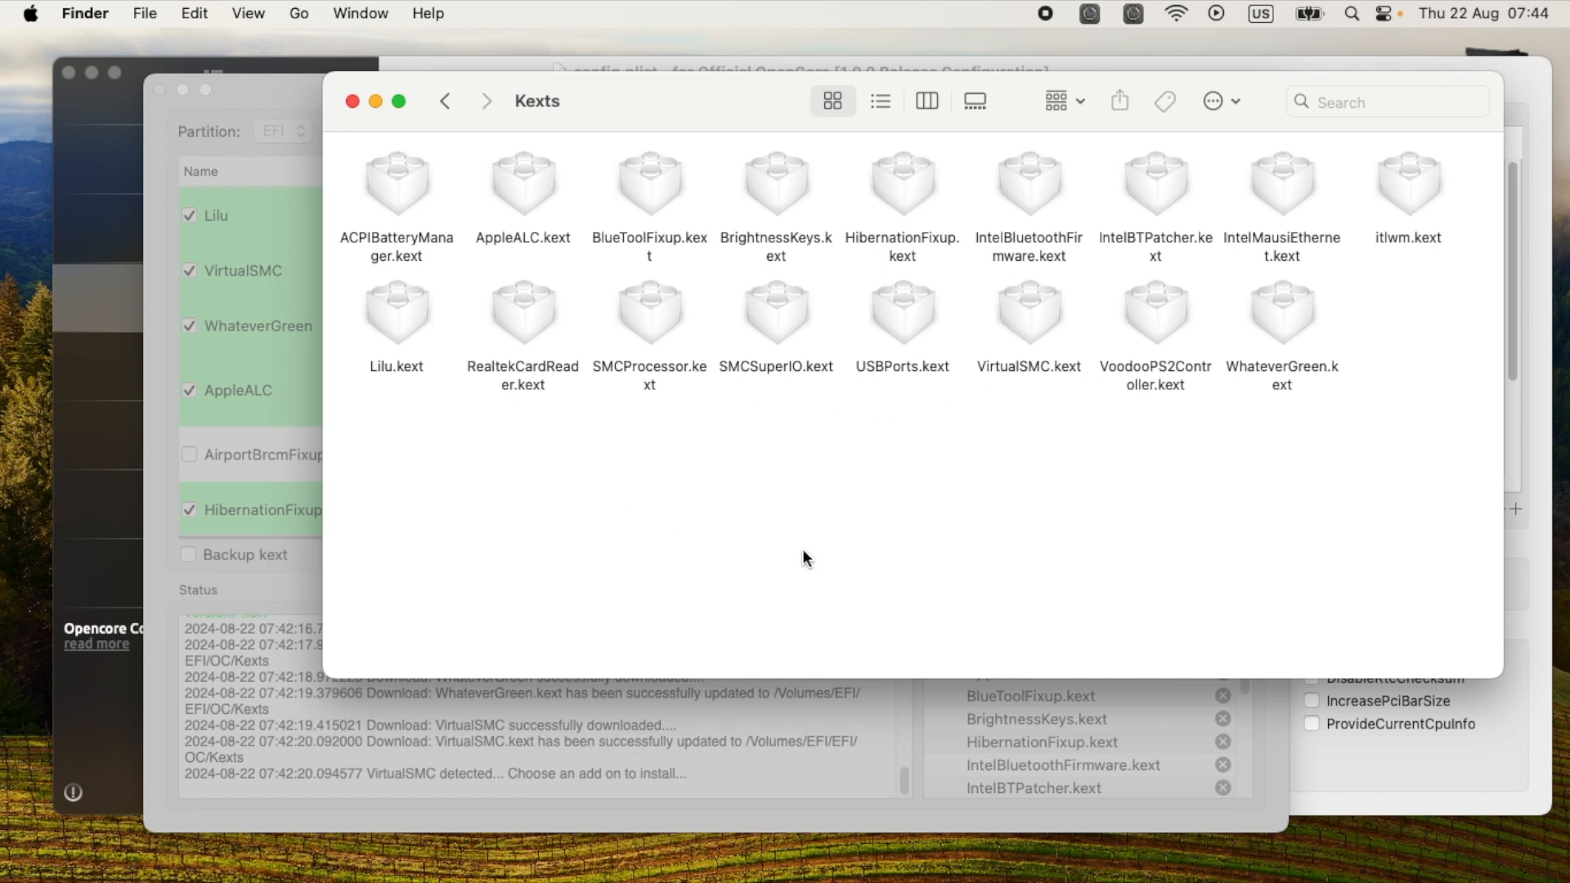
left_click(891, 718)
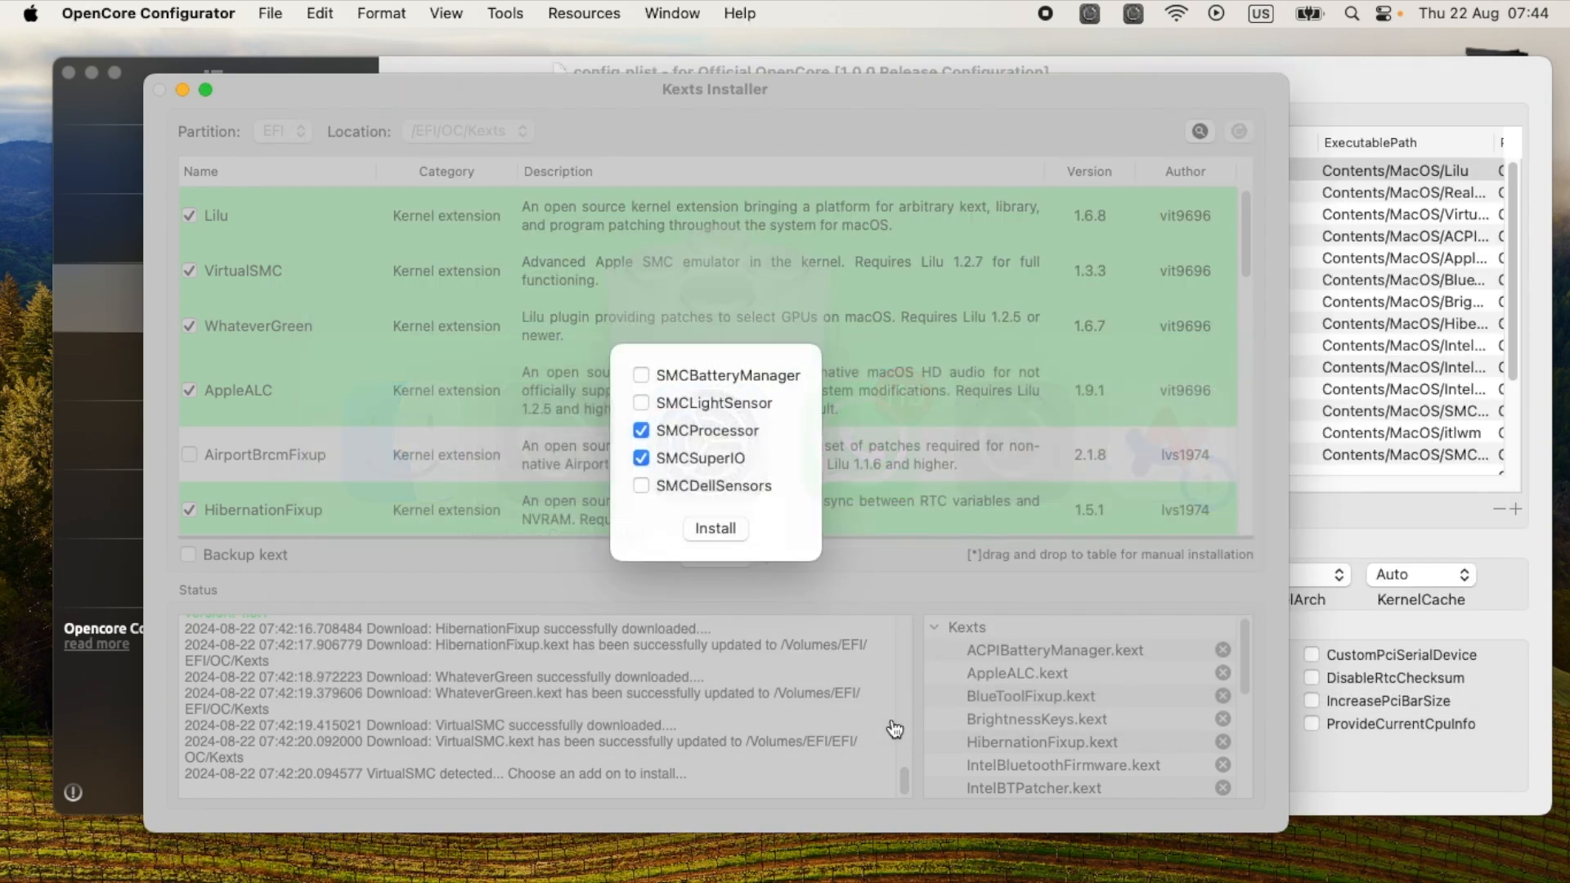
left_click(715, 528)
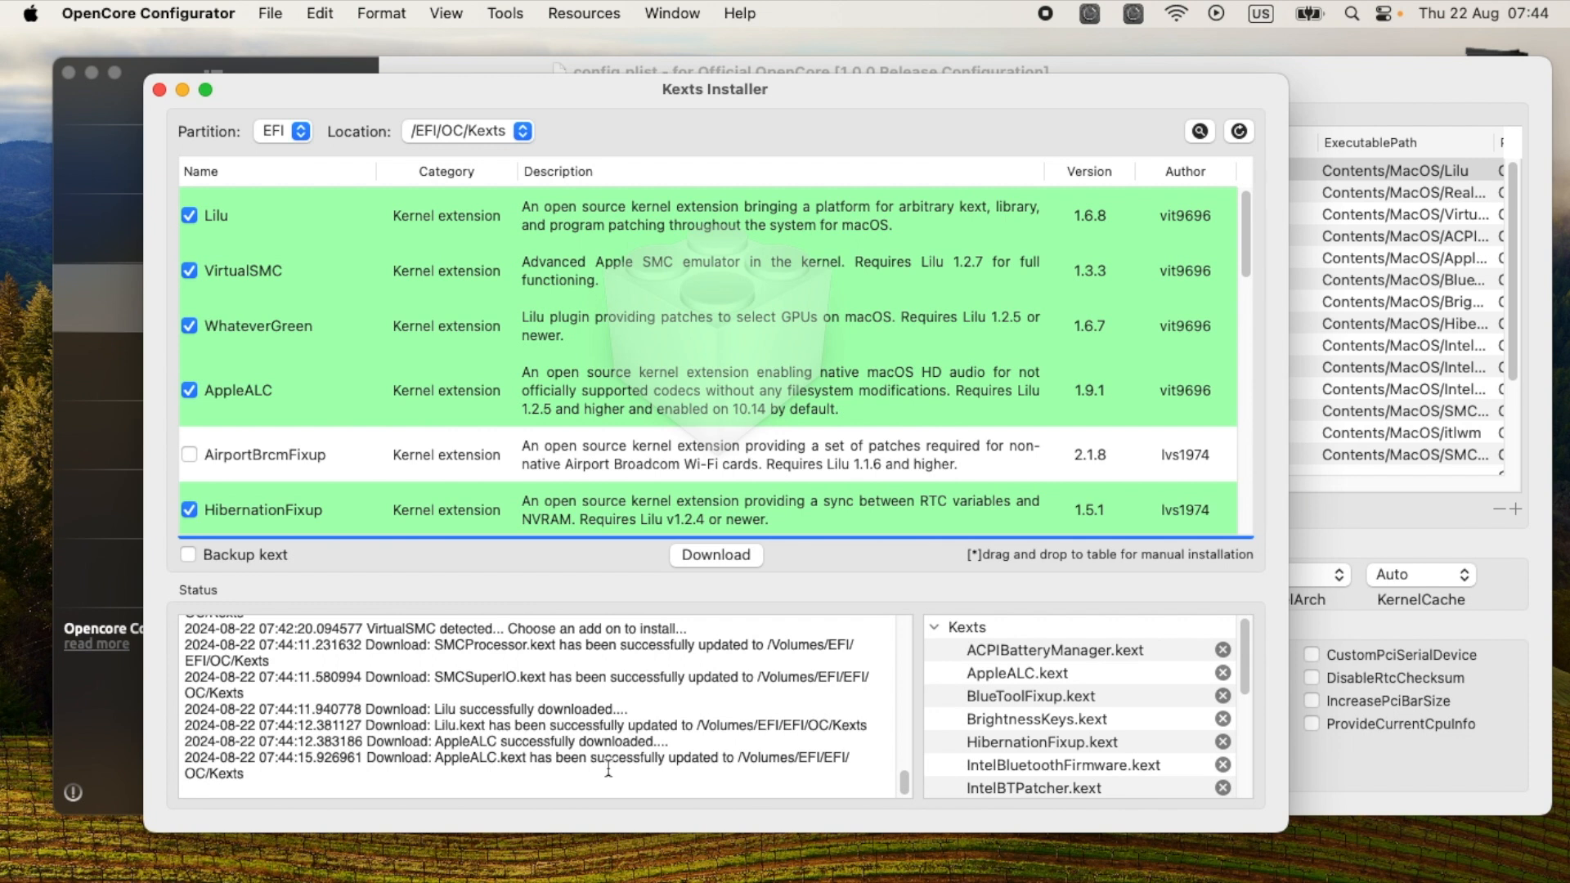
Check the Kexts folder in Finder, switch back to OpenCore Configurator and look through the Kexts Installer list.
key("super+Tab")
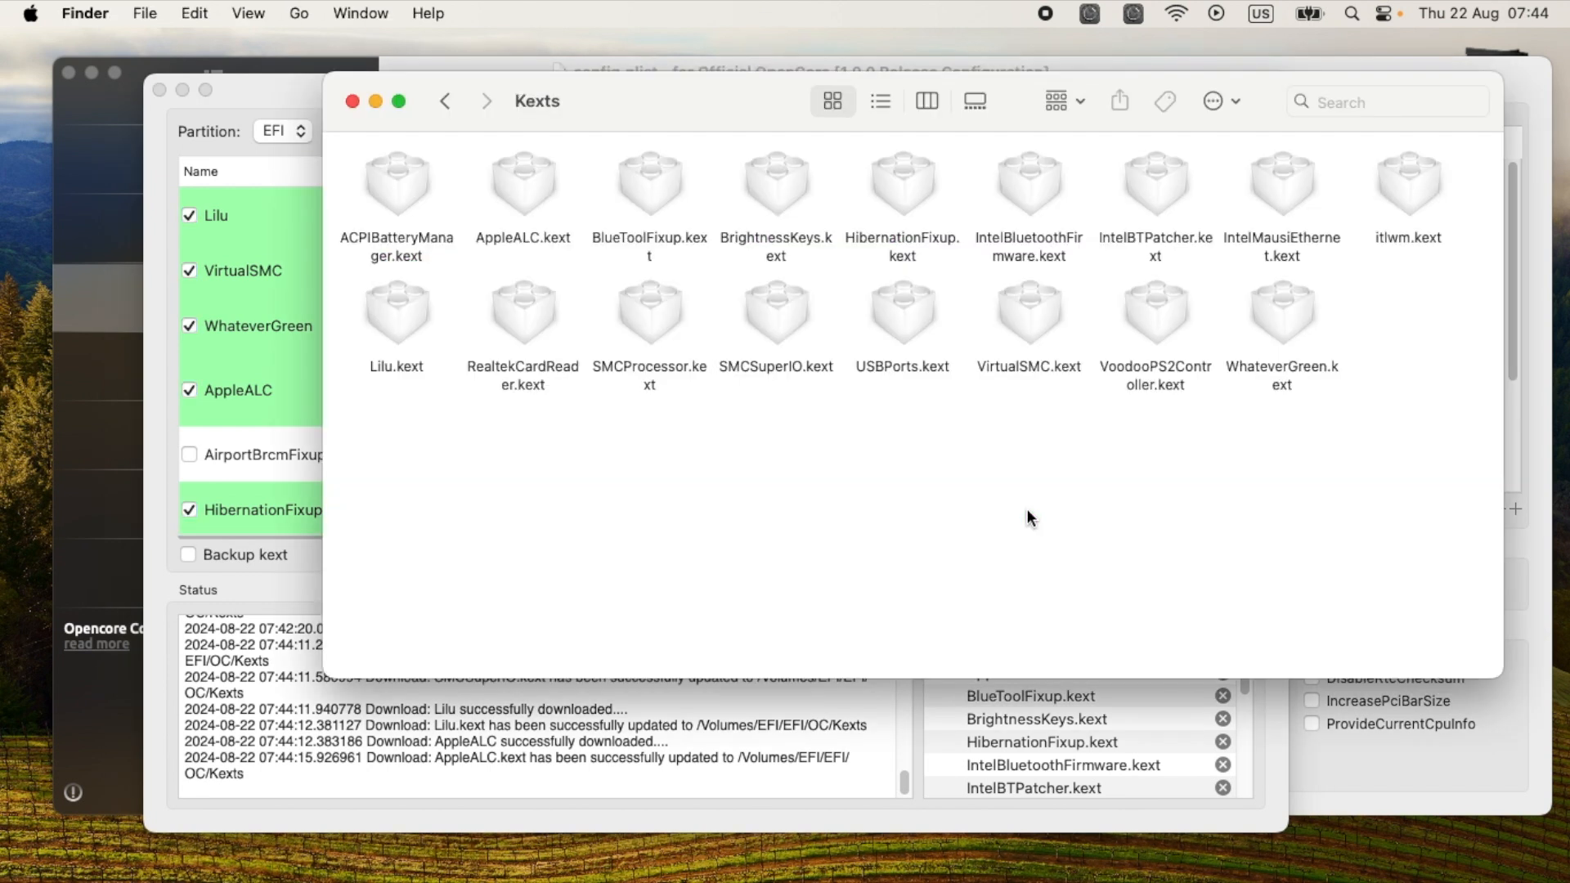
key("super+Tab")
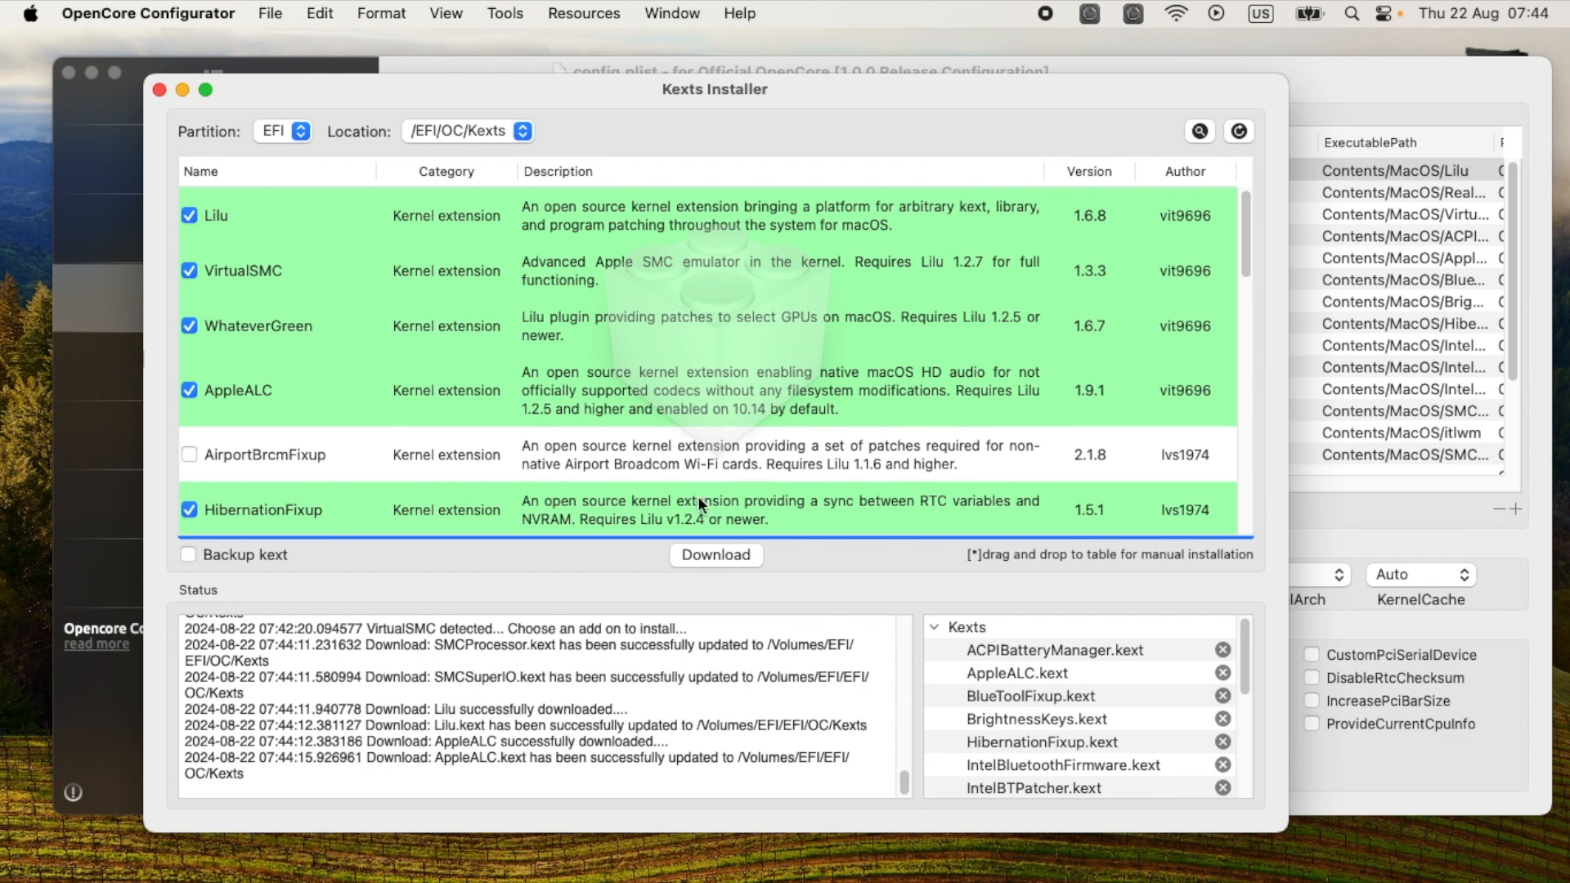
scroll(702, 389, "down", 15)
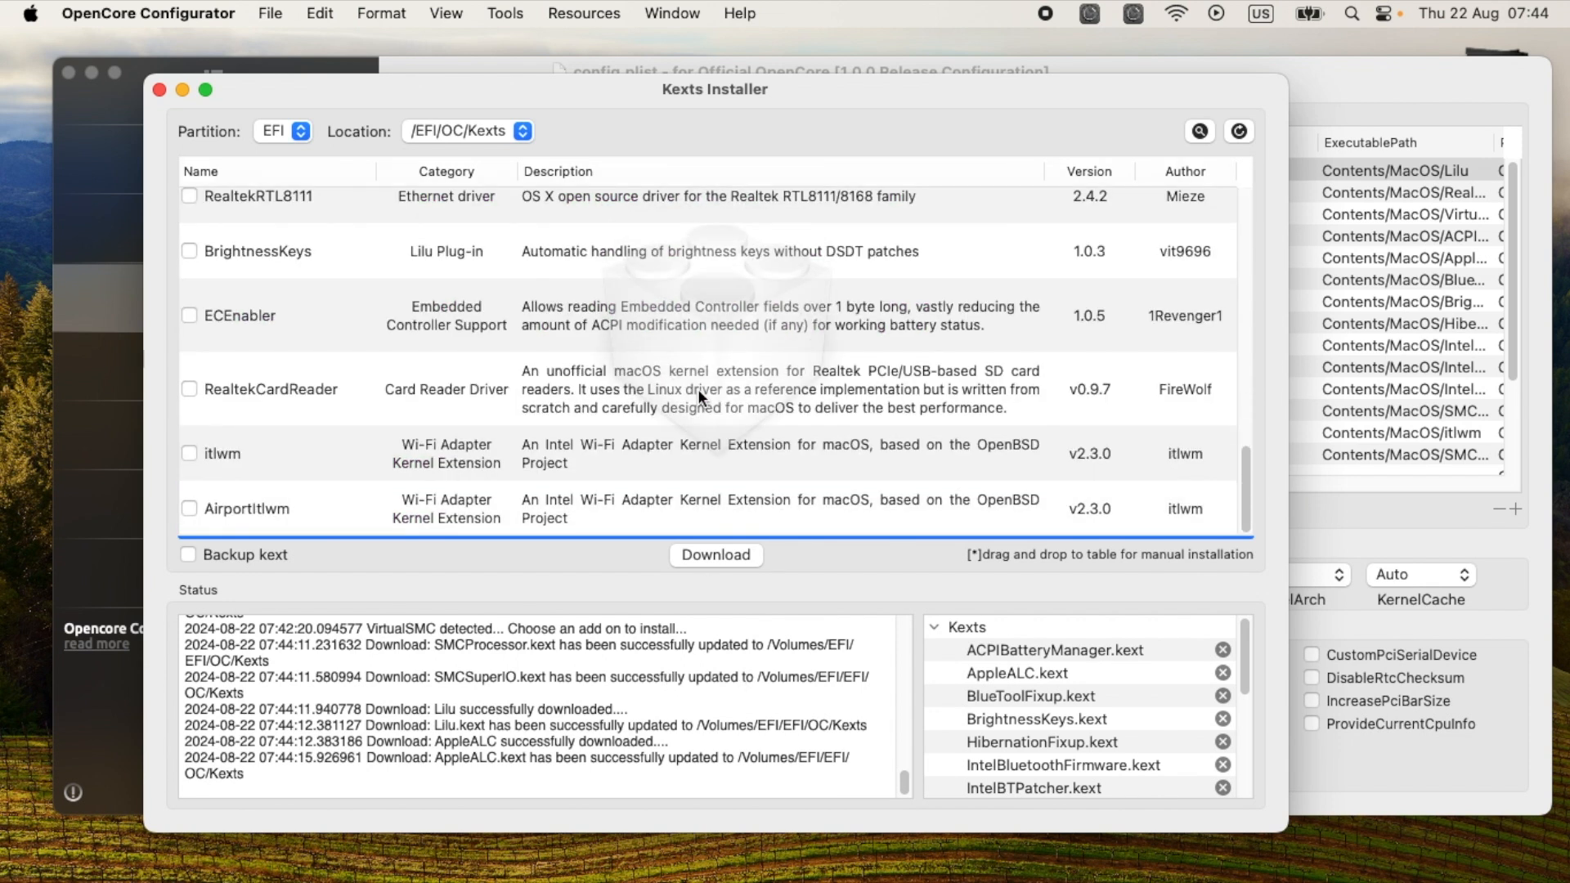
scroll(718, 413, "up", 15)
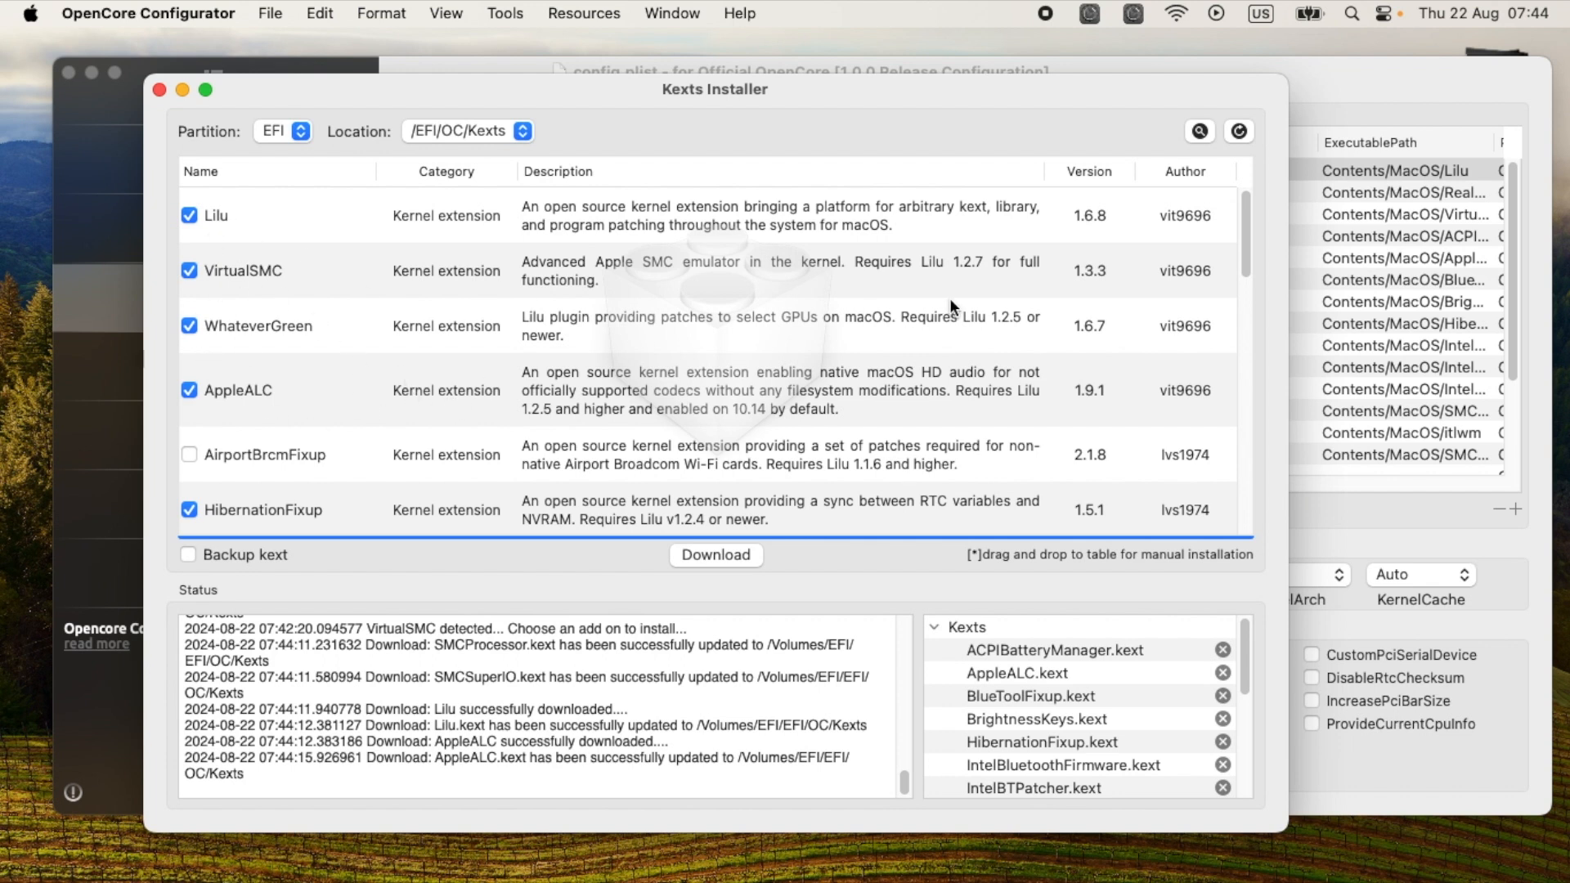
Compare the local and remote versions of Lilu and VirtualSMC in the Kexts Installer status log.
left_click_drag(904, 768, 912, 651)
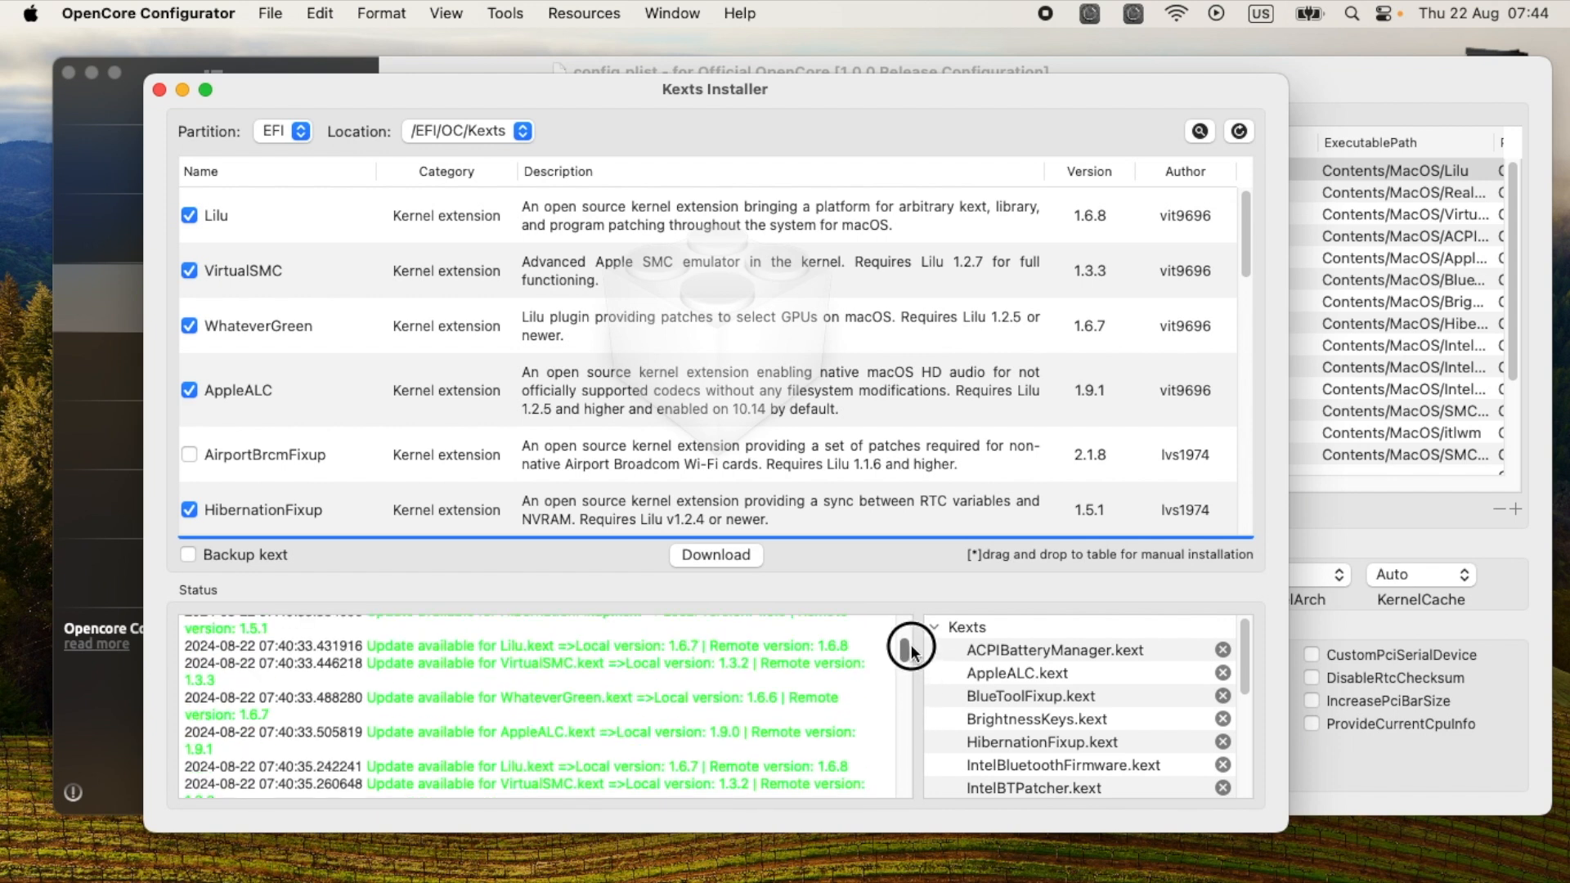
left_click_drag(703, 645, 672, 646)
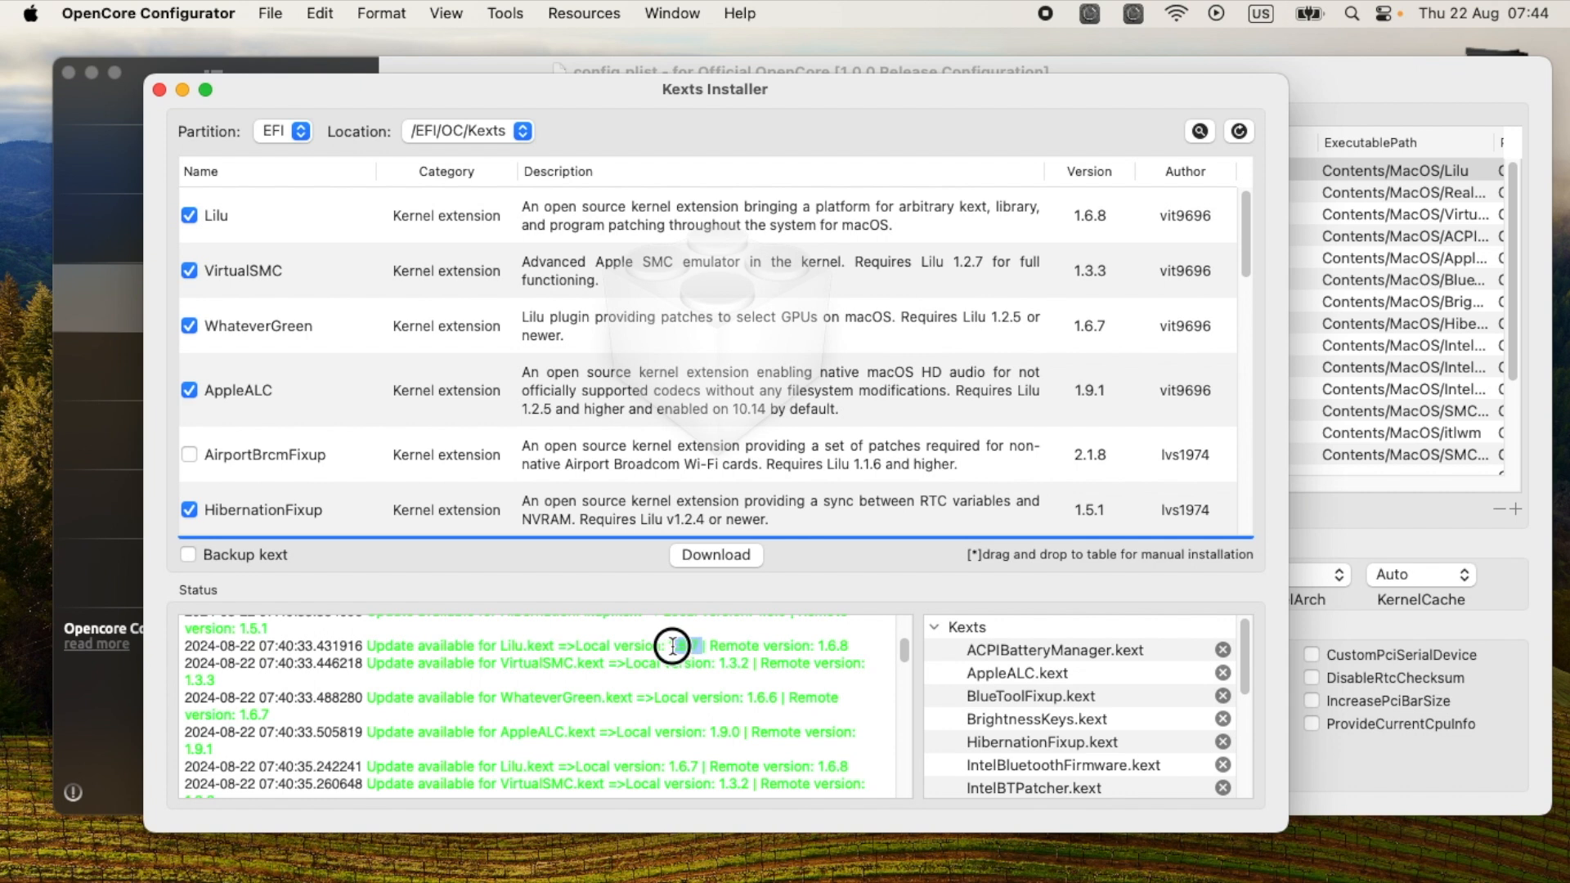
left_click_drag(855, 646, 819, 648)
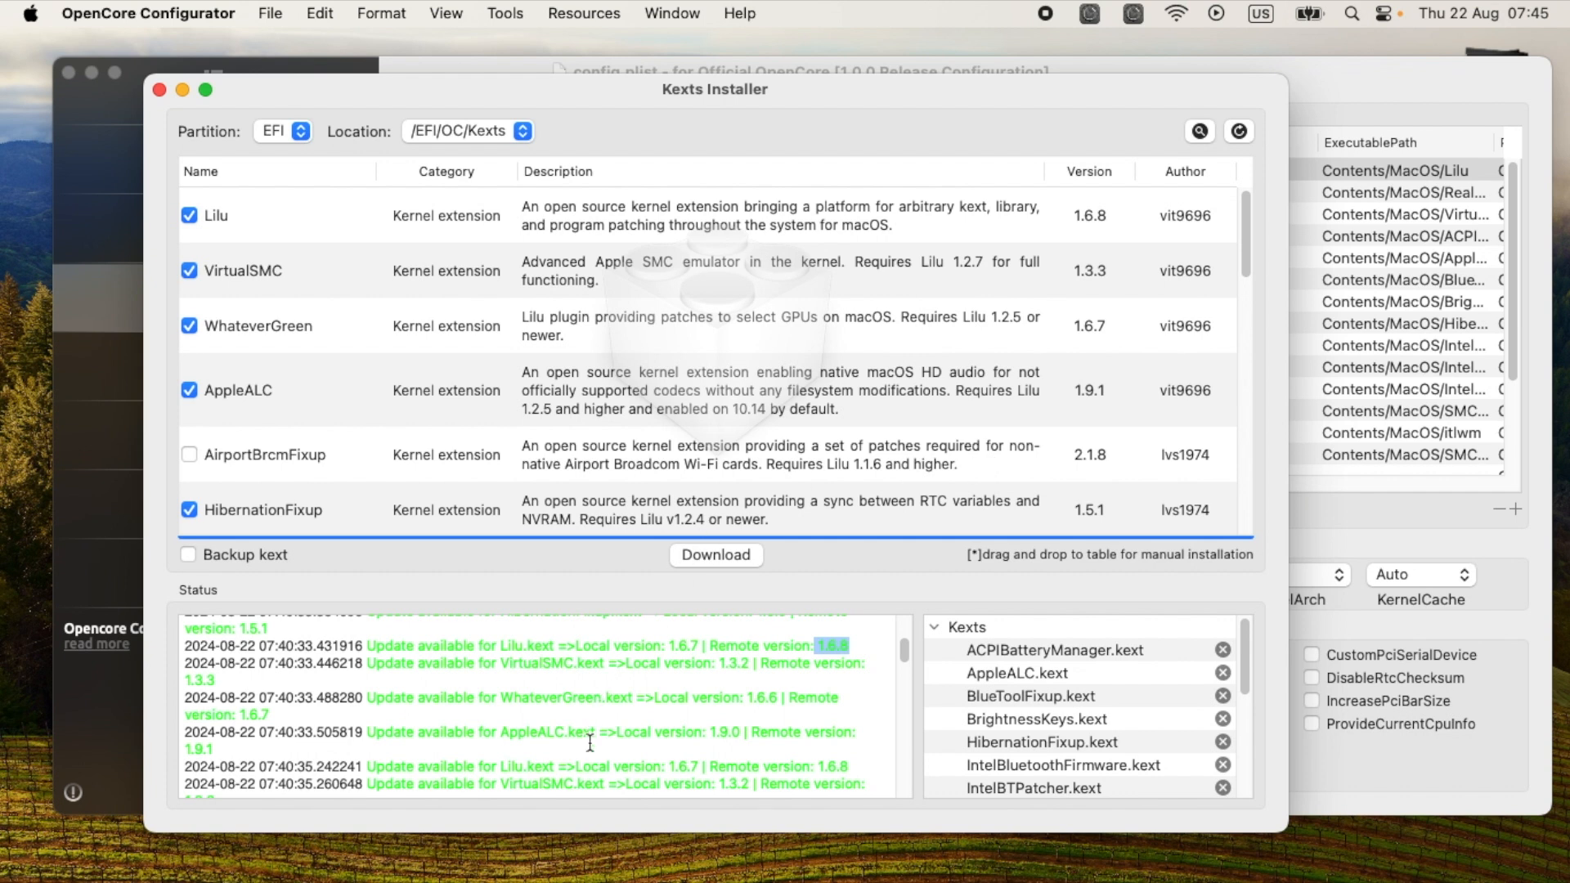
left_click_drag(905, 651, 905, 659)
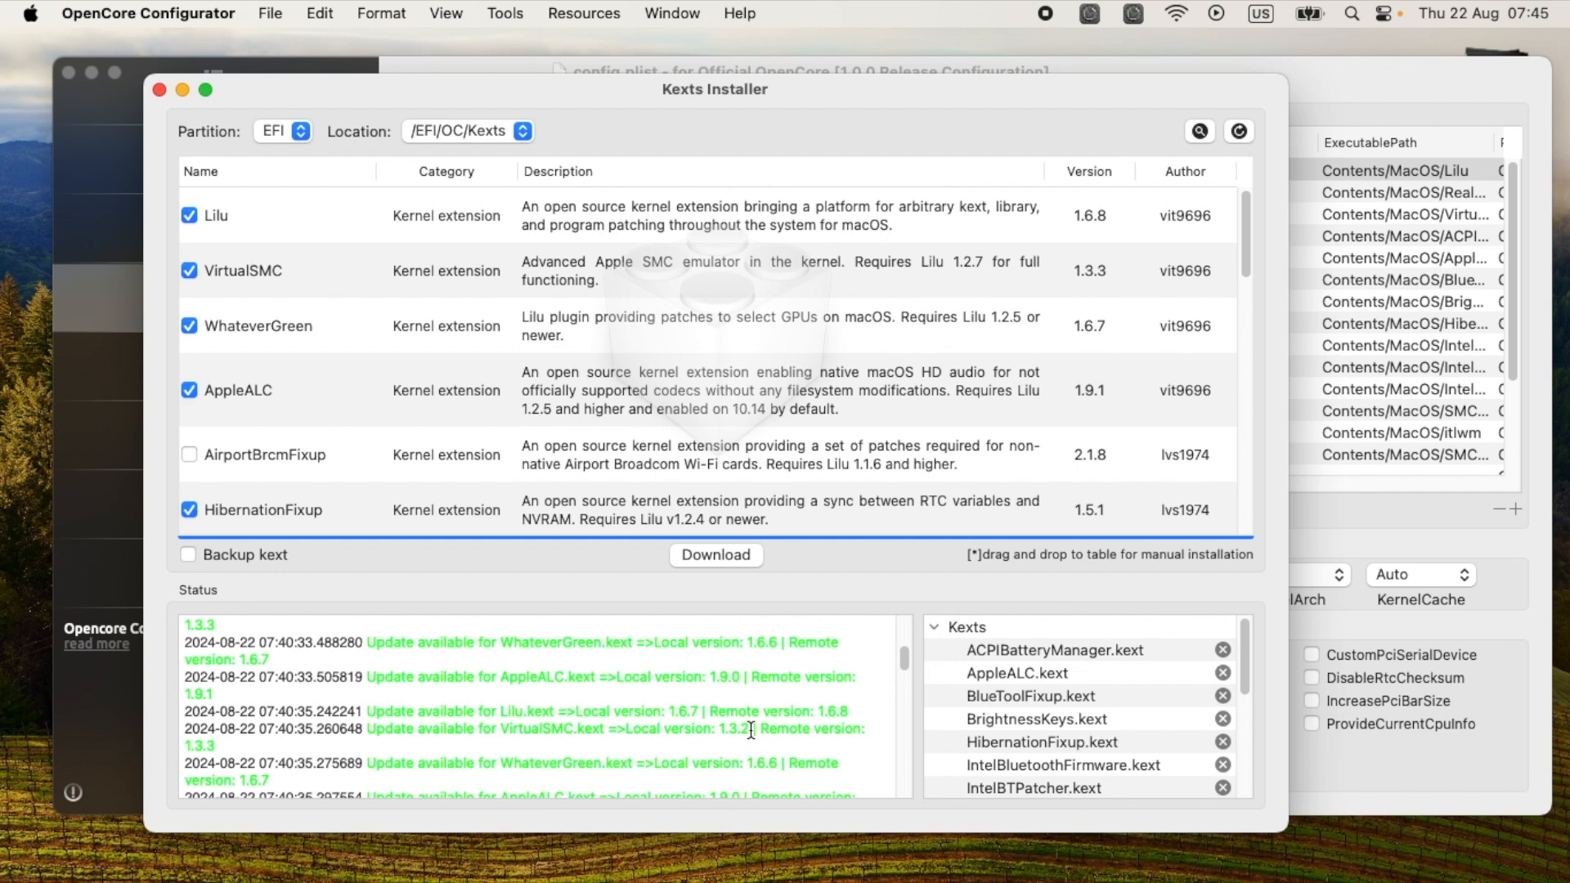
left_click_drag(751, 729, 730, 731)
left_click_drag(213, 748, 167, 744)
scroll(709, 310, "down", 10)
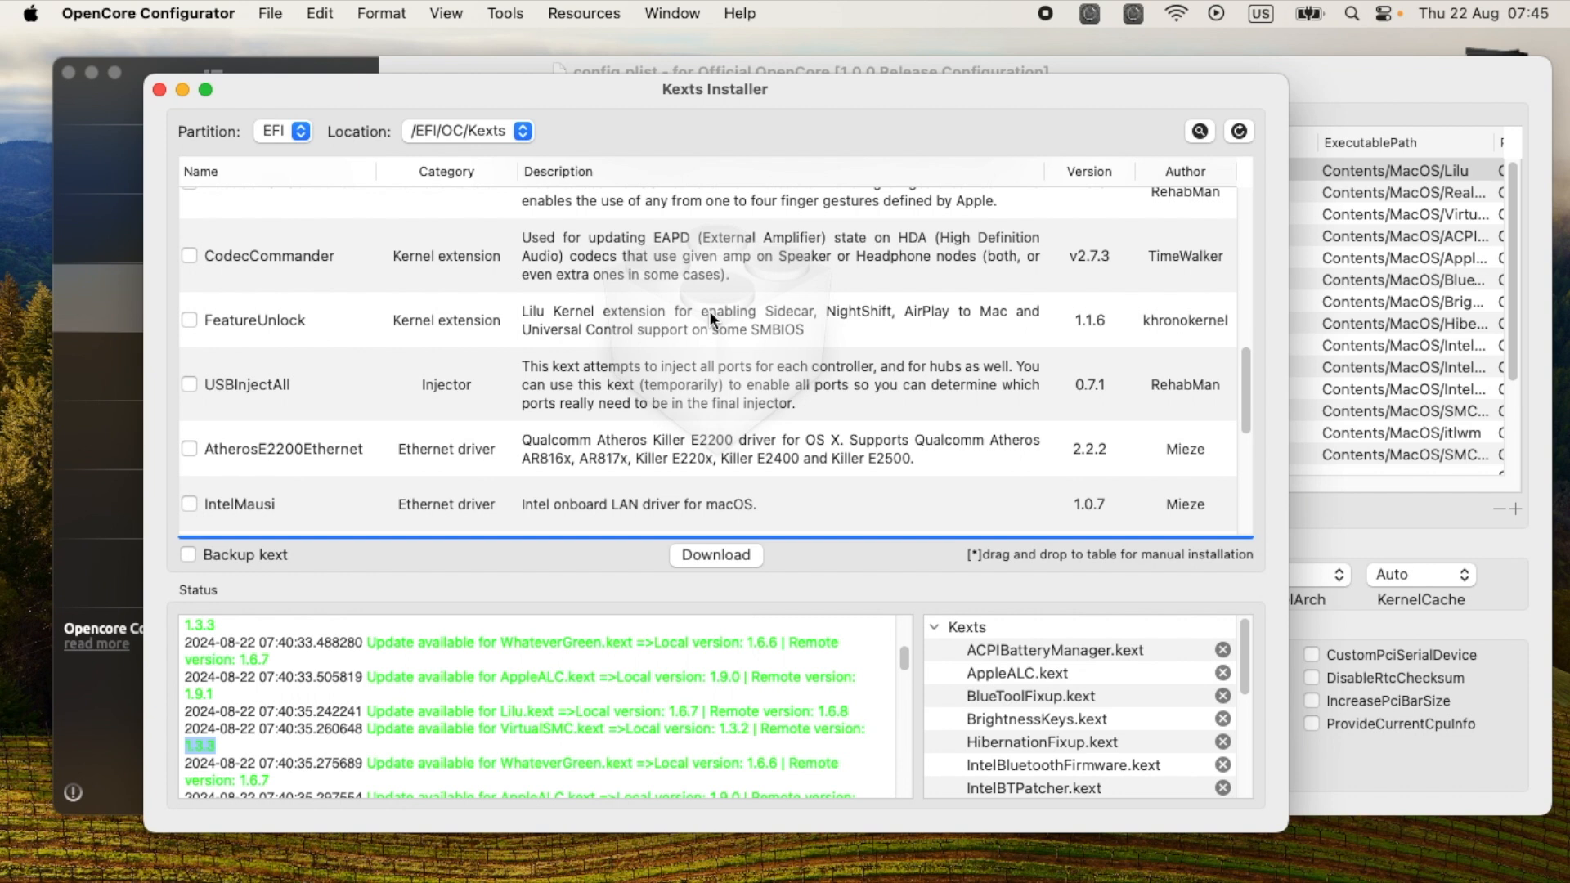
Close the Kexts Installer, quit OpenCore Configurator and close the Kexts folder window.
left_click(160, 90)
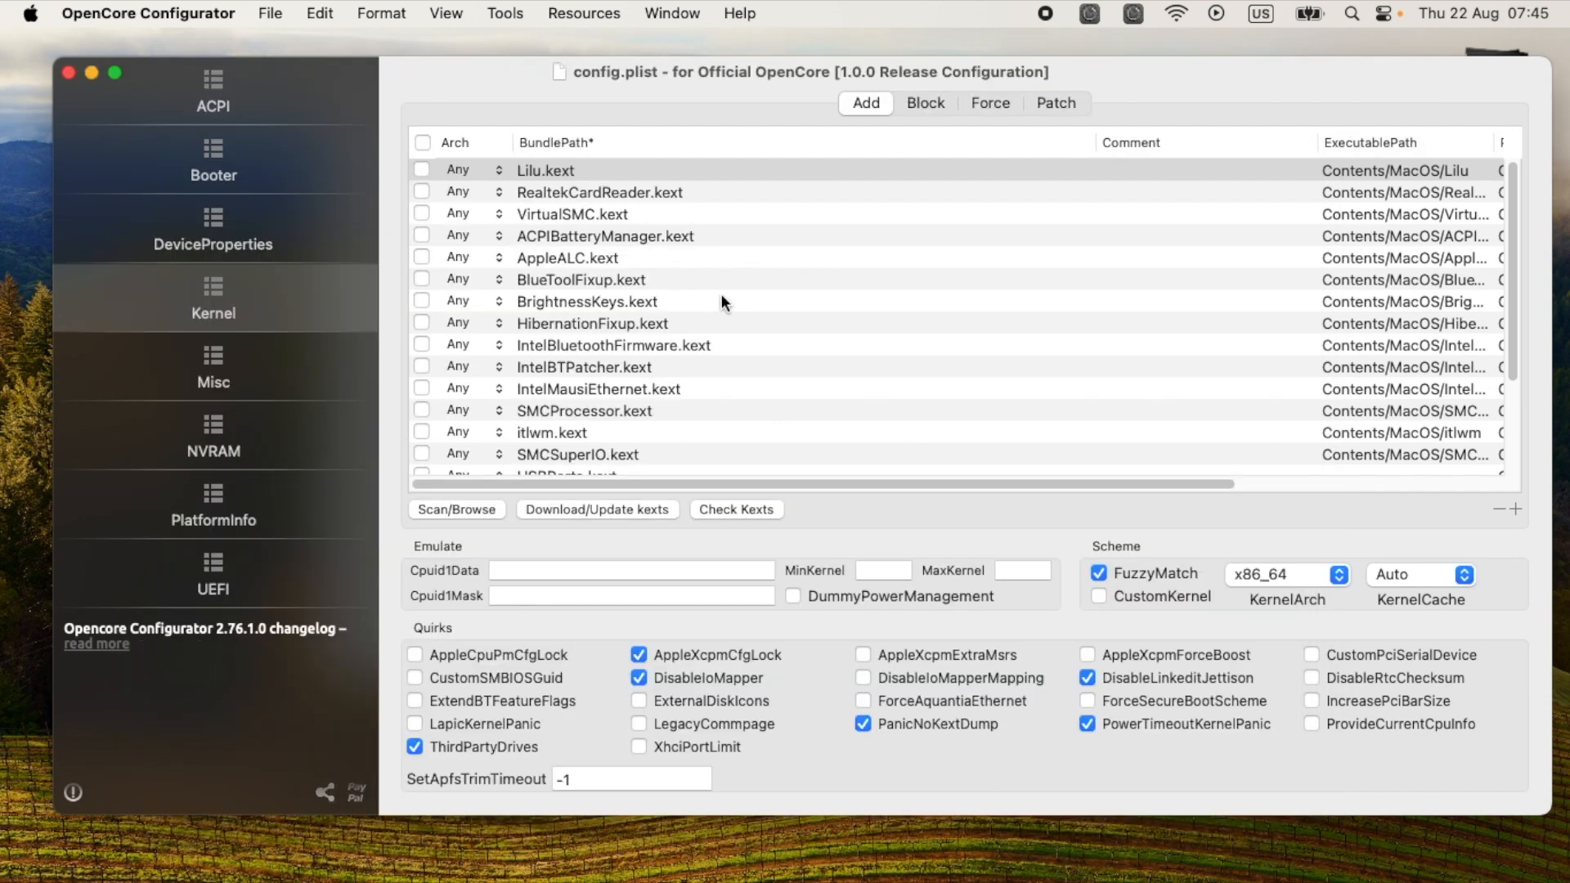
left_click(166, 15)
left_click(175, 325)
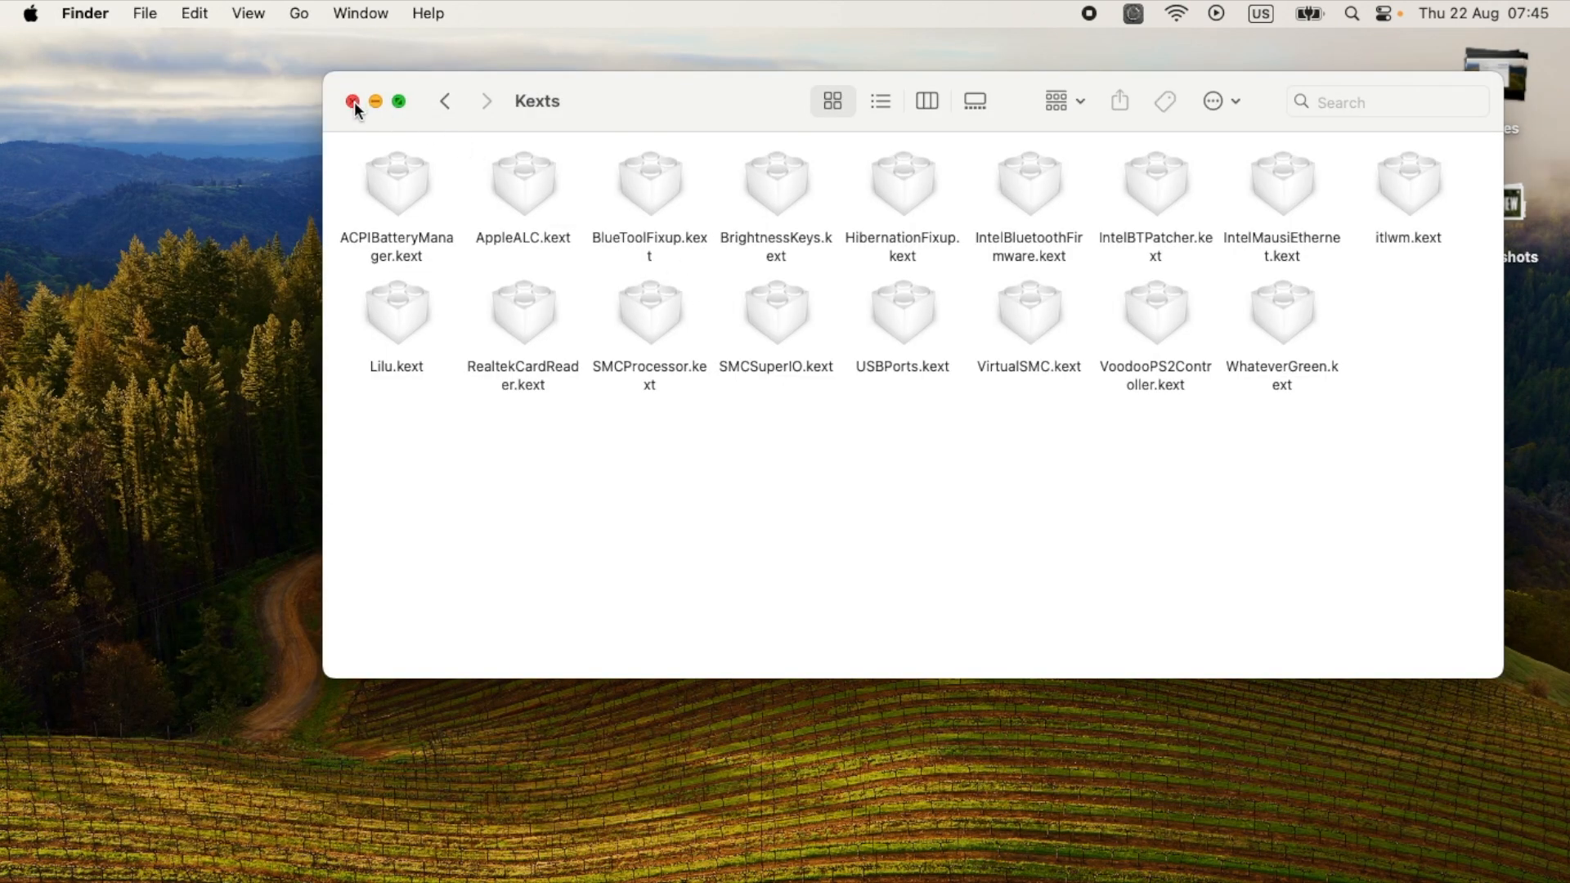
left_click(354, 101)
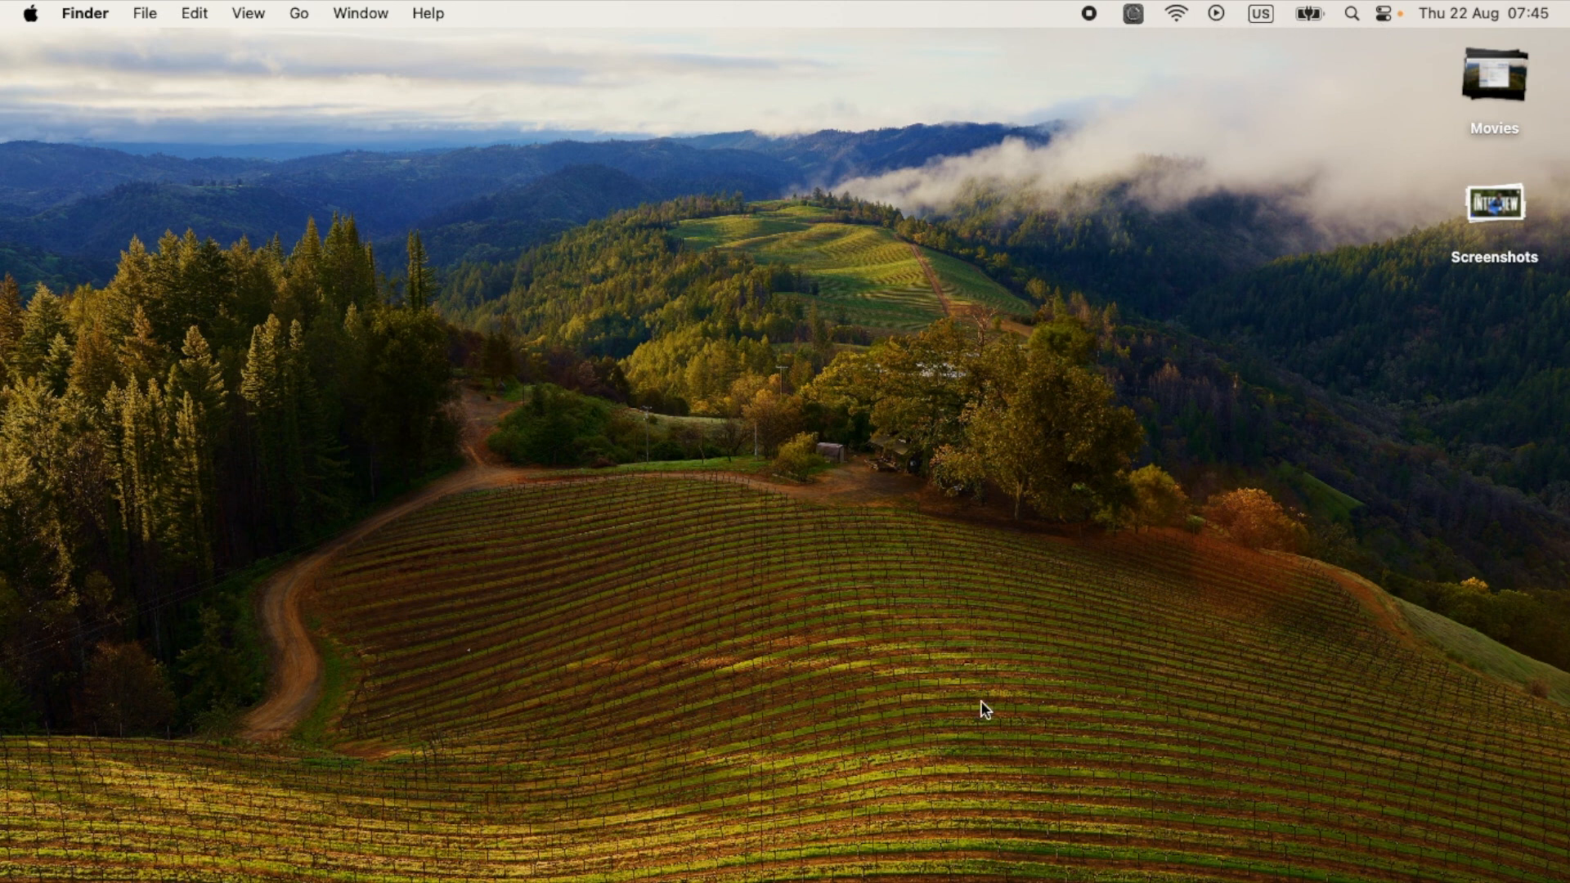
Search Spotlight for "esp" and launch ESP Mounter Pro.
mouse_move(985, 880)
key("super+space")
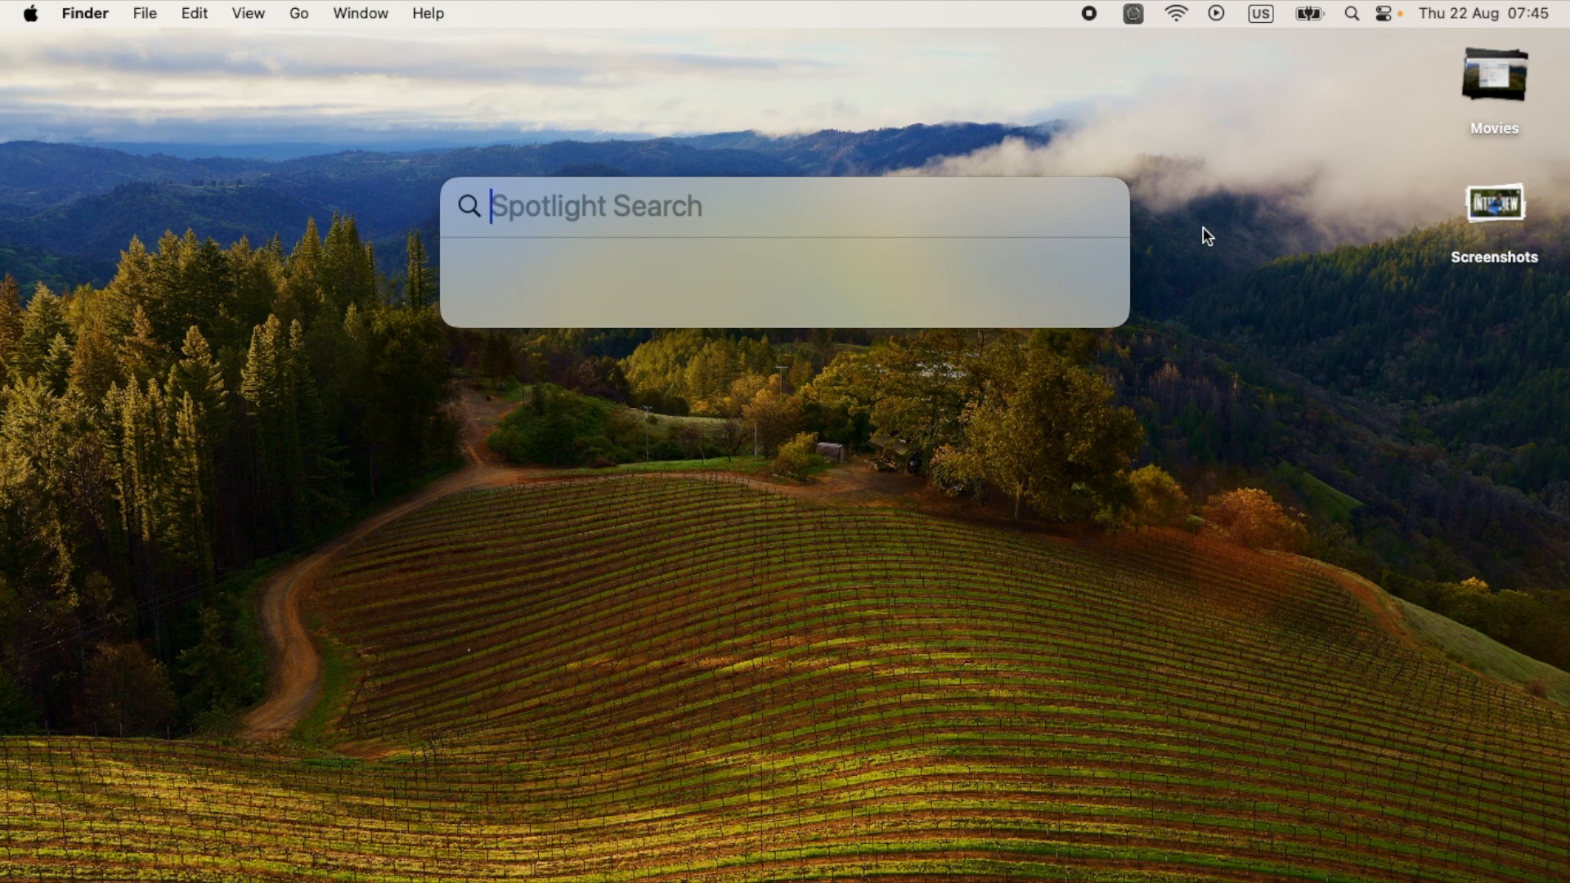
type("esp")
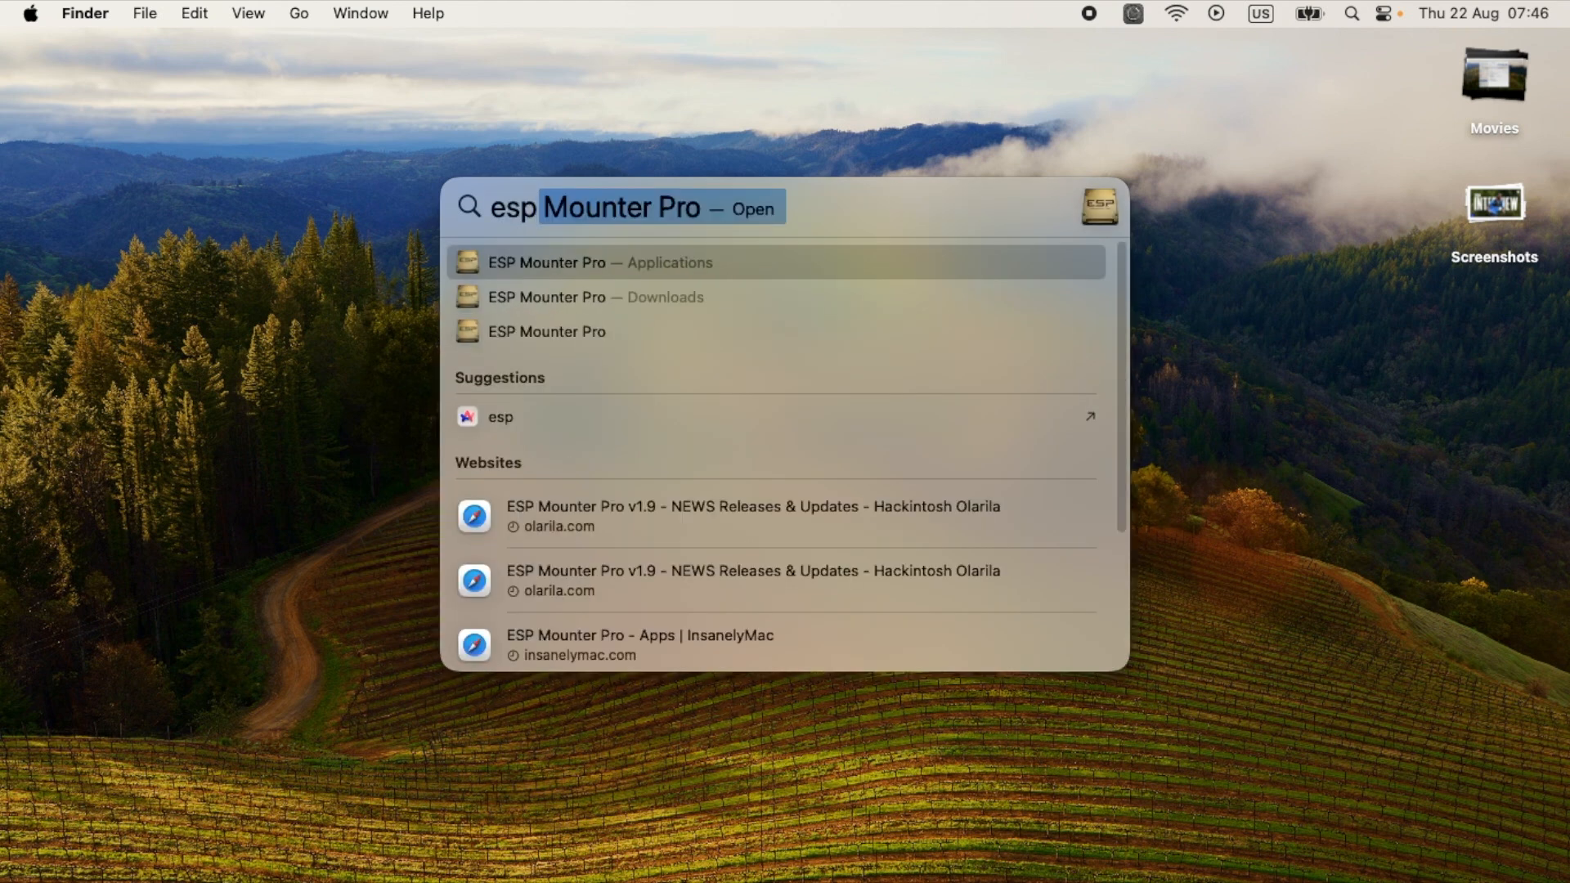
key("Return")
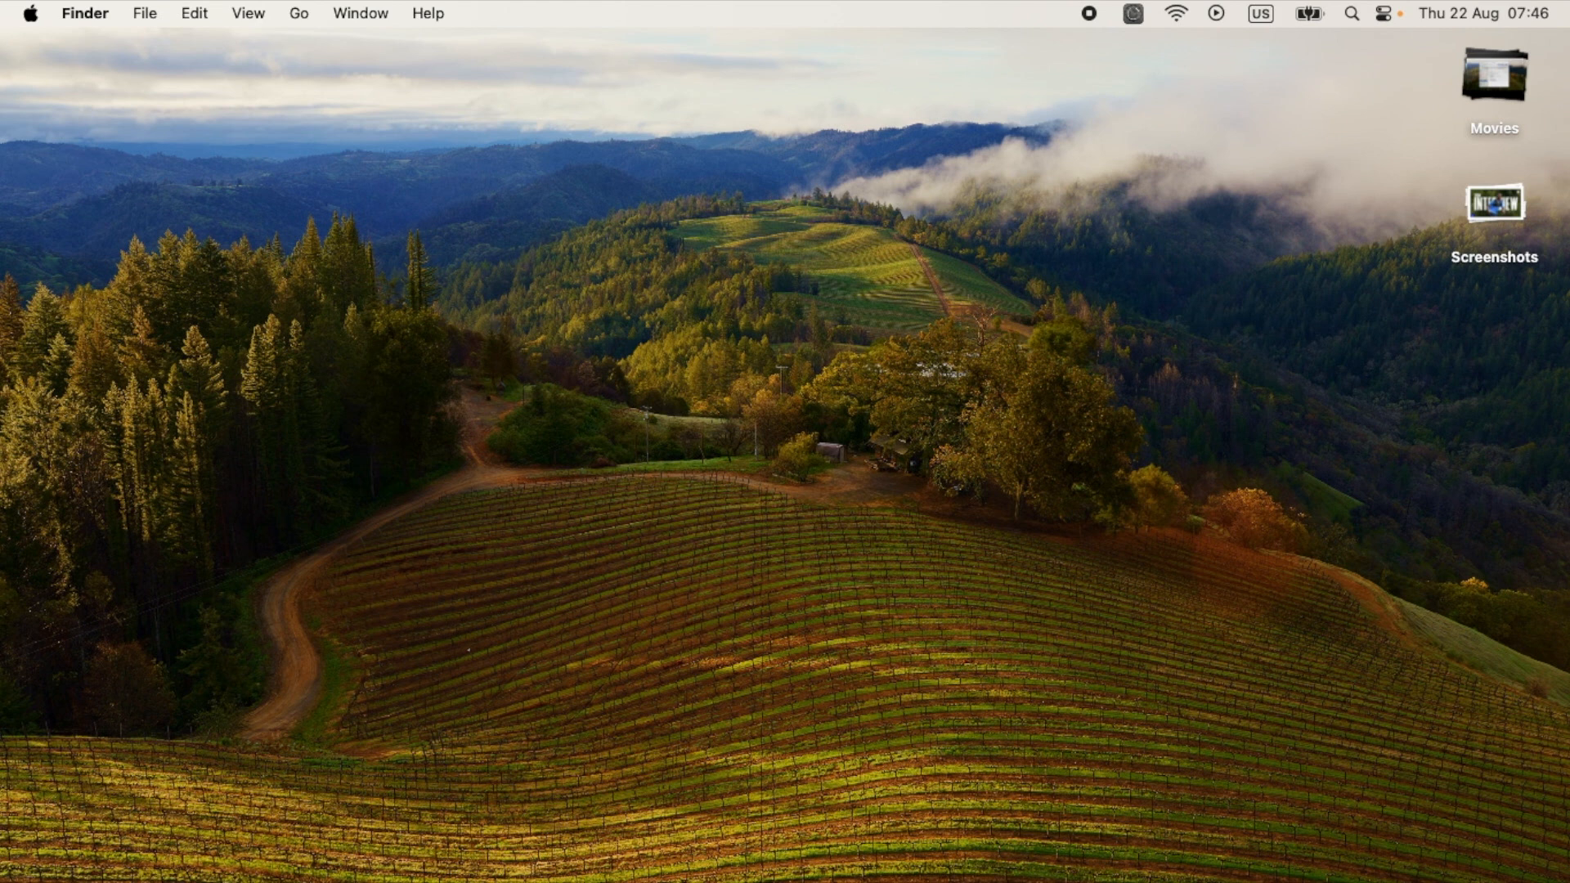
Unmount the EFI partition disk0s1 in ESP Mounter Pro and quit the utility.
left_click(1048, 16)
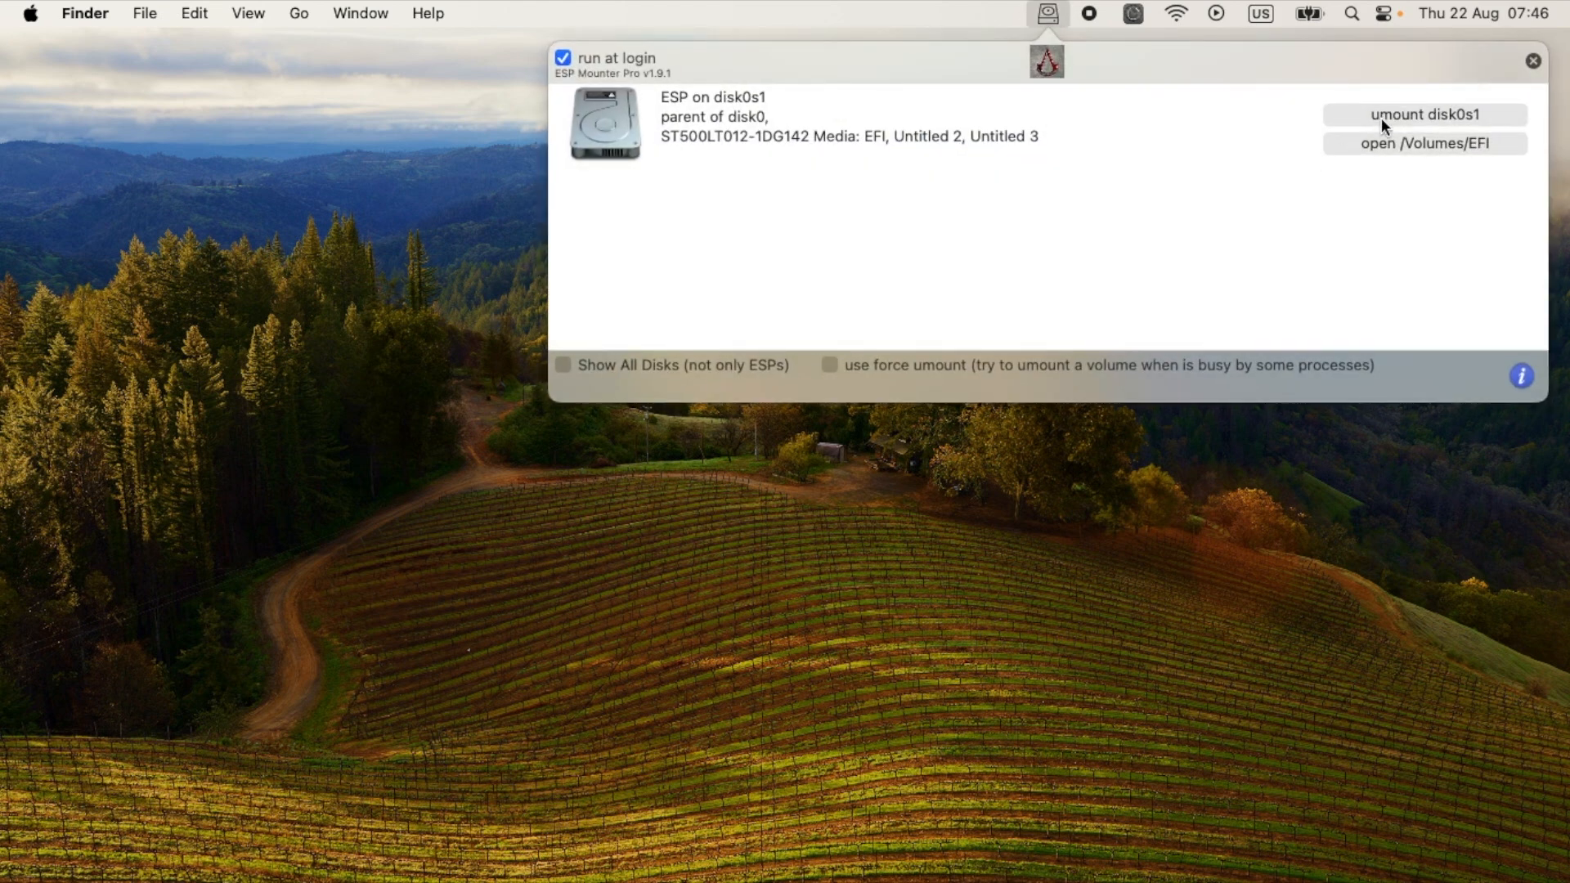
left_click(1381, 115)
left_click(1380, 115)
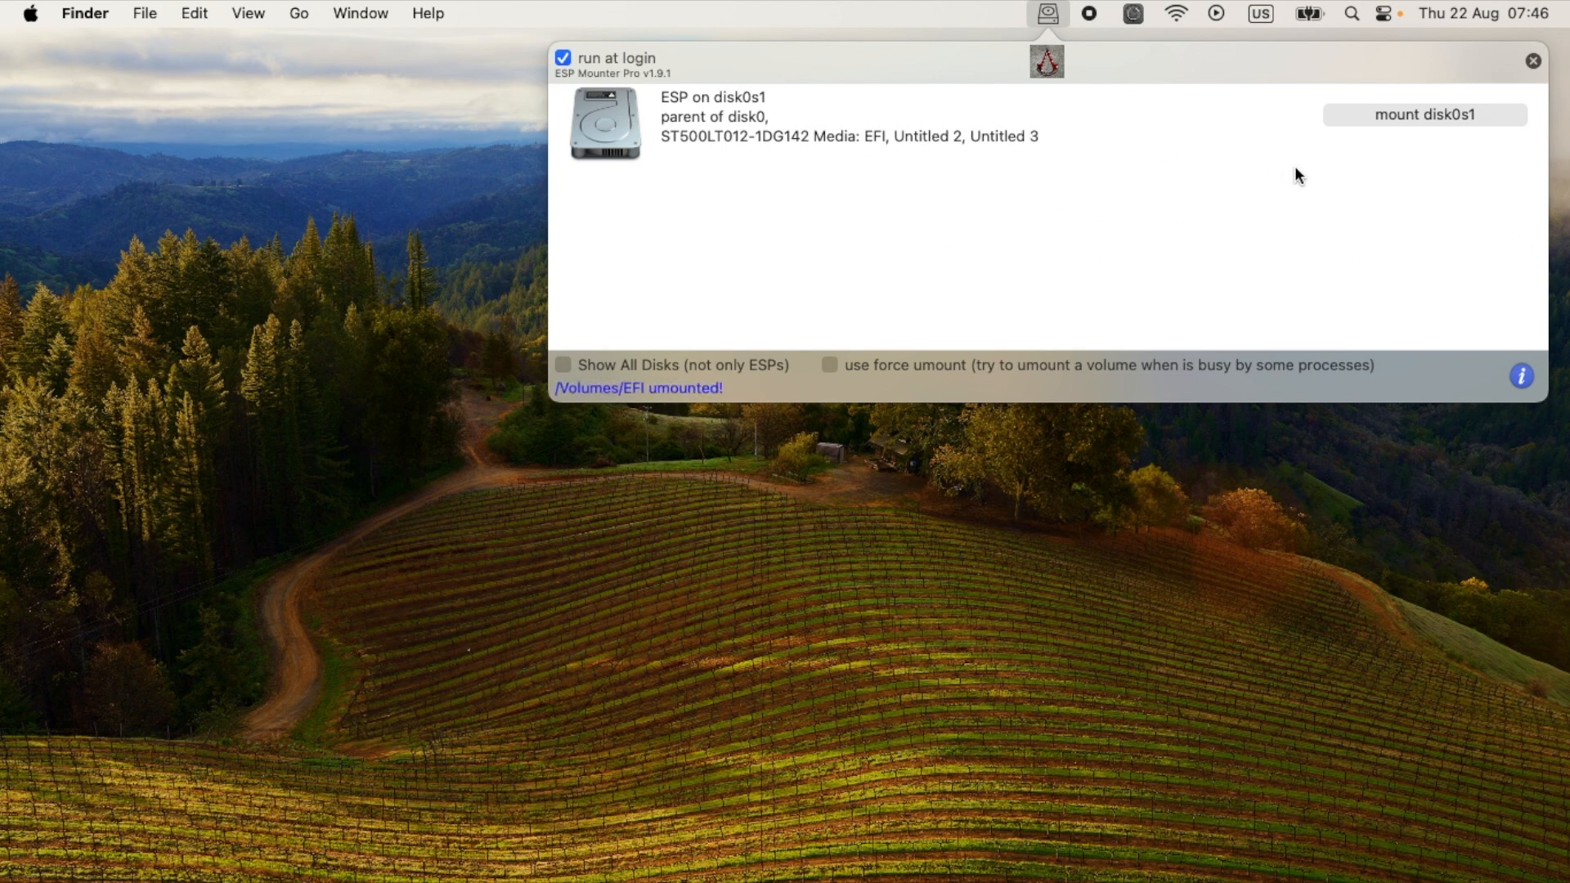
left_click(1534, 64)
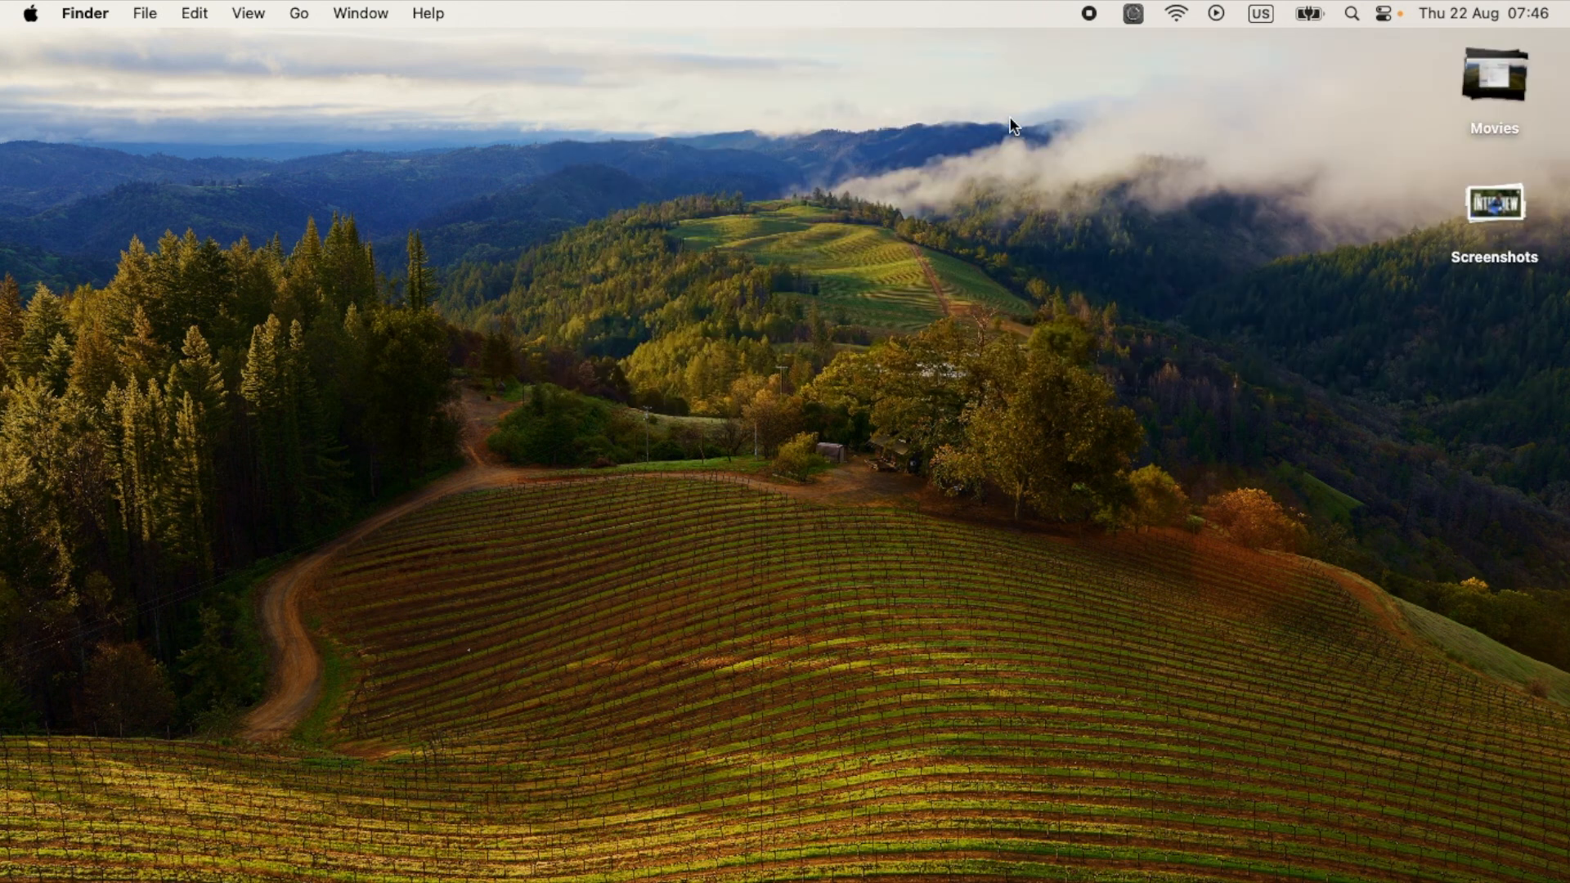